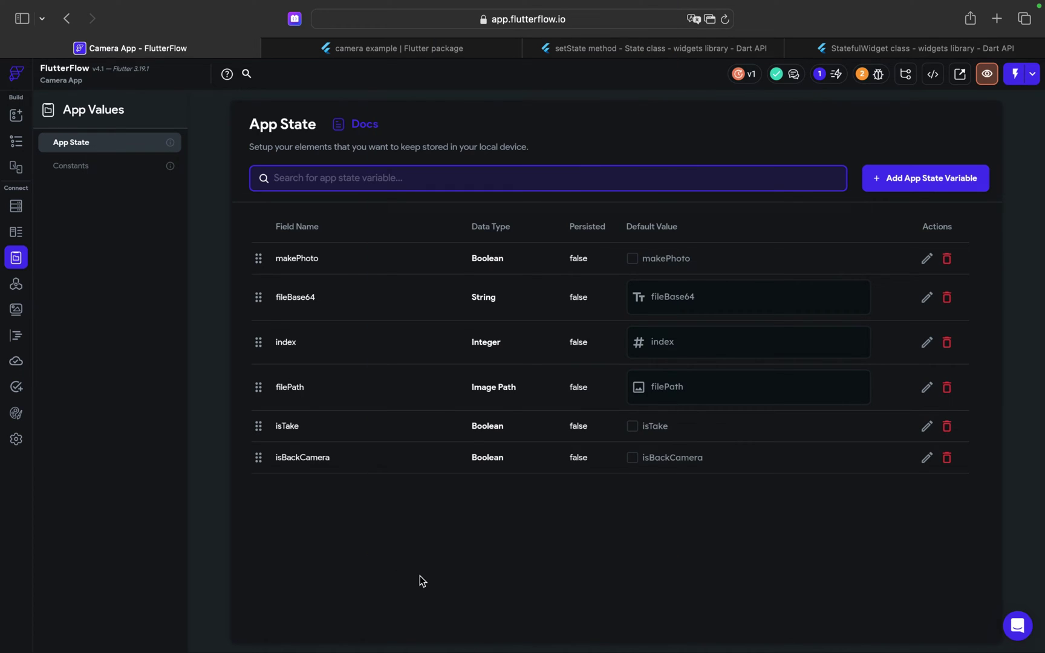
# - Open the CameraPage layout with its stack of CameraPhoto, containers, icon buttons and image
pyautogui.click(419, 581)
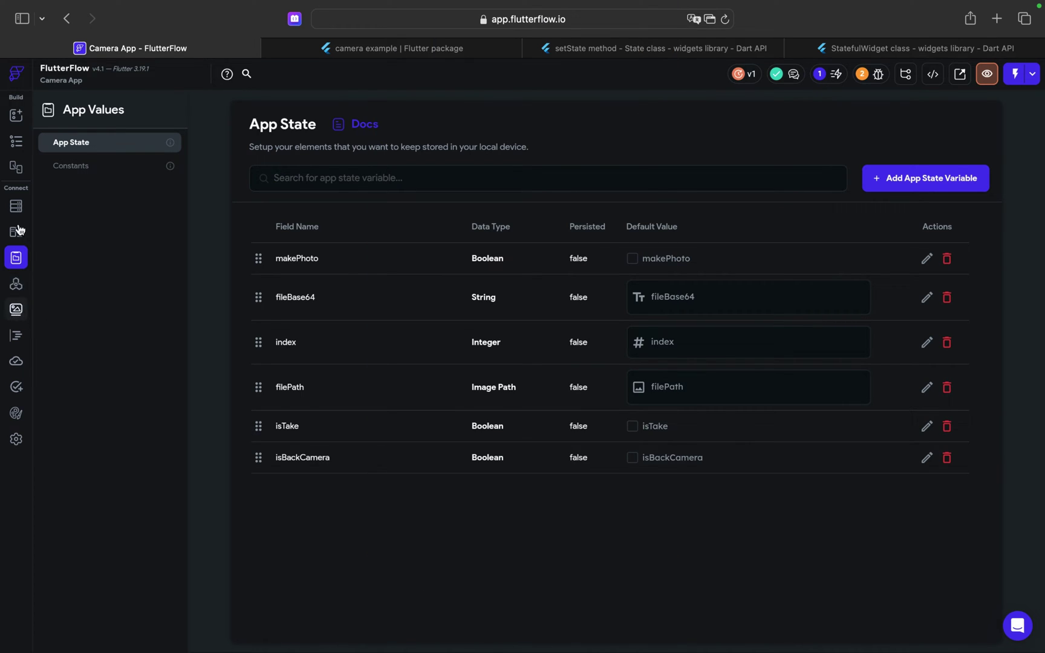
pyautogui.click(18, 145)
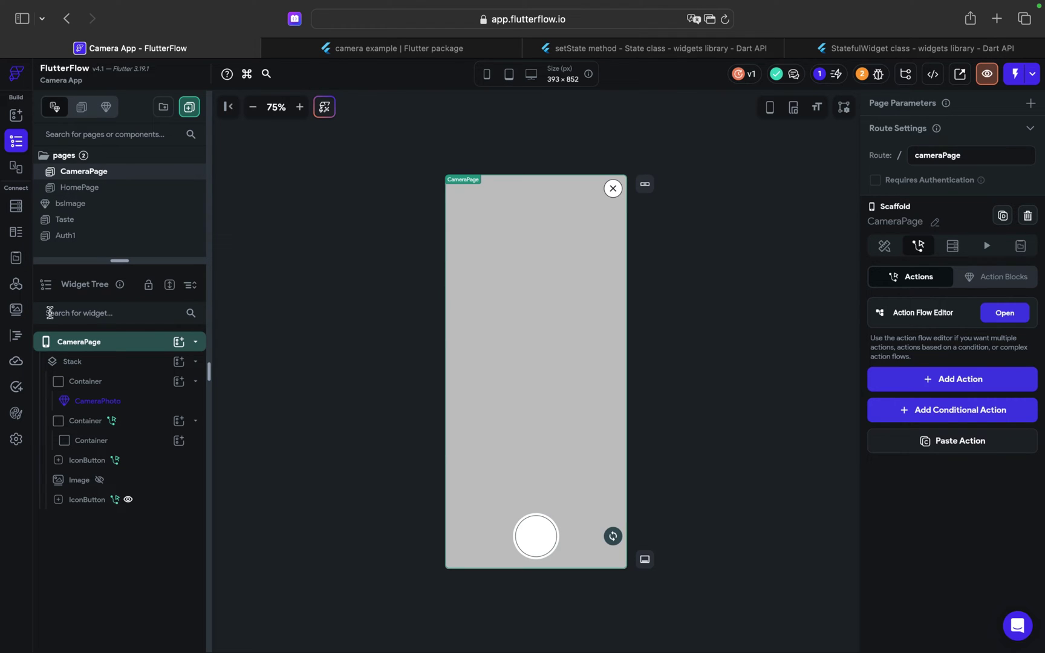
# - Show the App State table listing makePhoto, fileBase64, index, filePath, isTake and isBackCamera
pyautogui.click(13, 260)
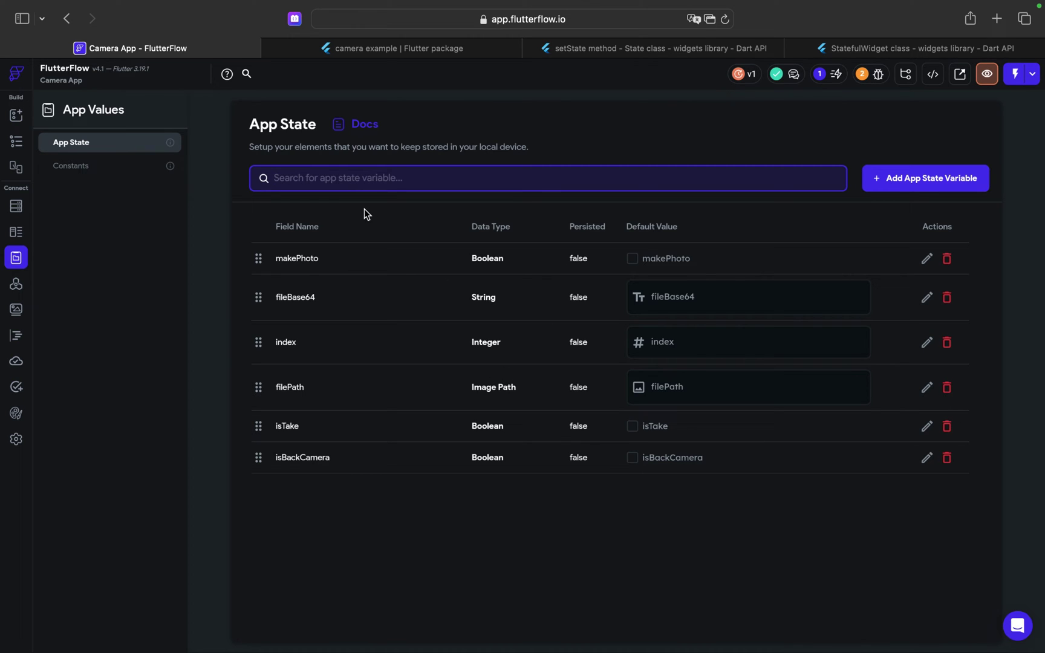
# - Review the base64toFile custom function, which decodes a base64 string into an UploadedFile
pyautogui.click(15, 341)
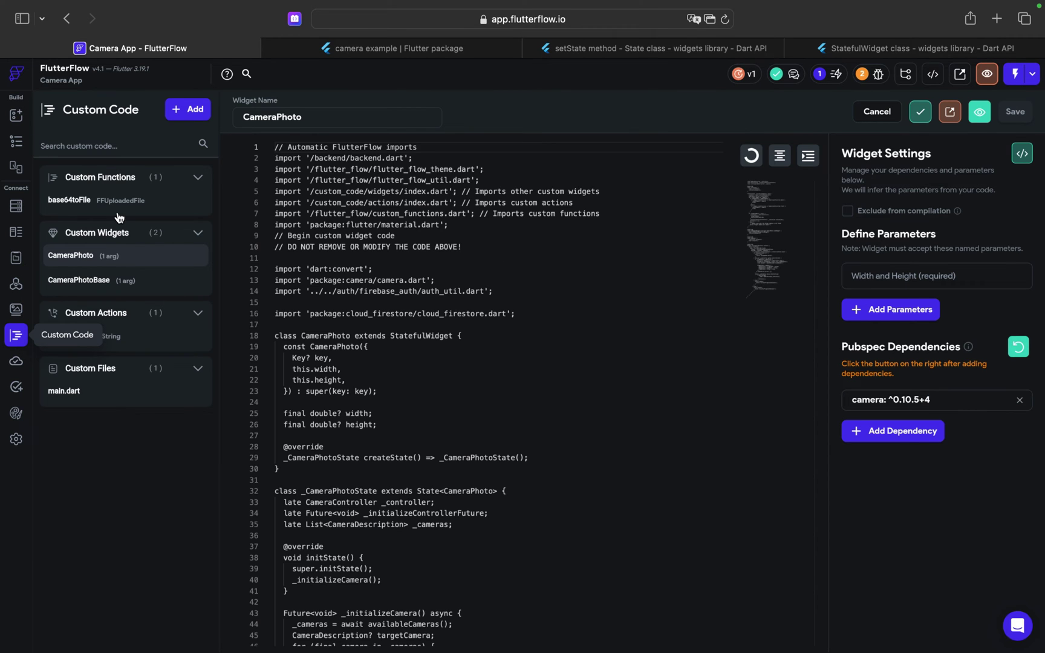
pyautogui.click(67, 202)
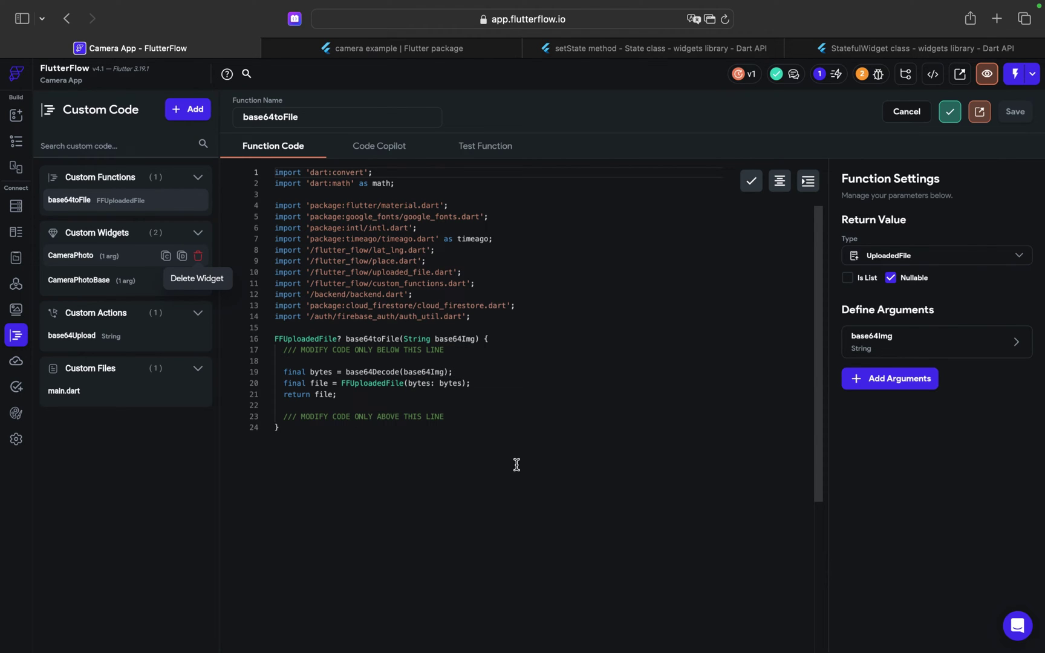
pyautogui.doubleClick(360, 338)
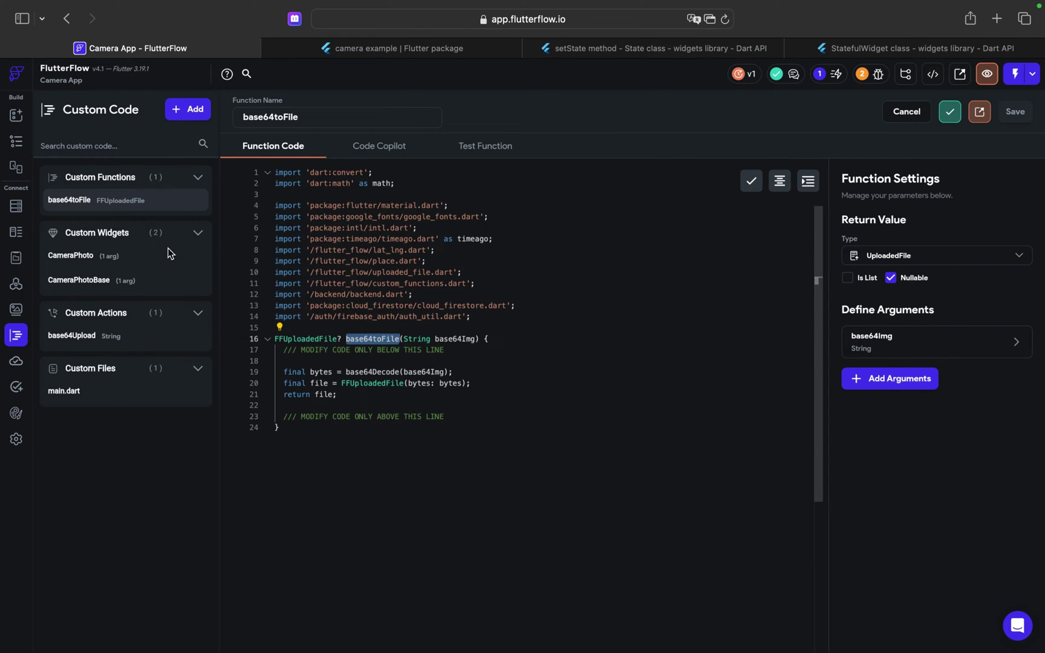
pyautogui.moveTo(71, 256)
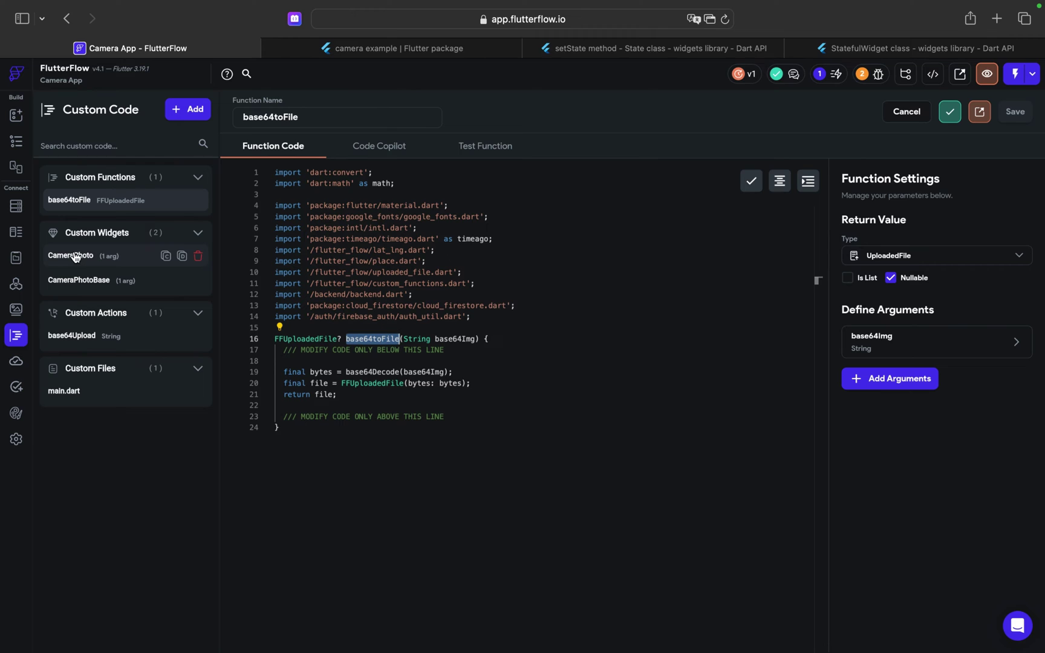
# - Inspect the CameraPhoto code's FFAppState fileBase64 and isBackCamera references
pyautogui.click(75, 256)
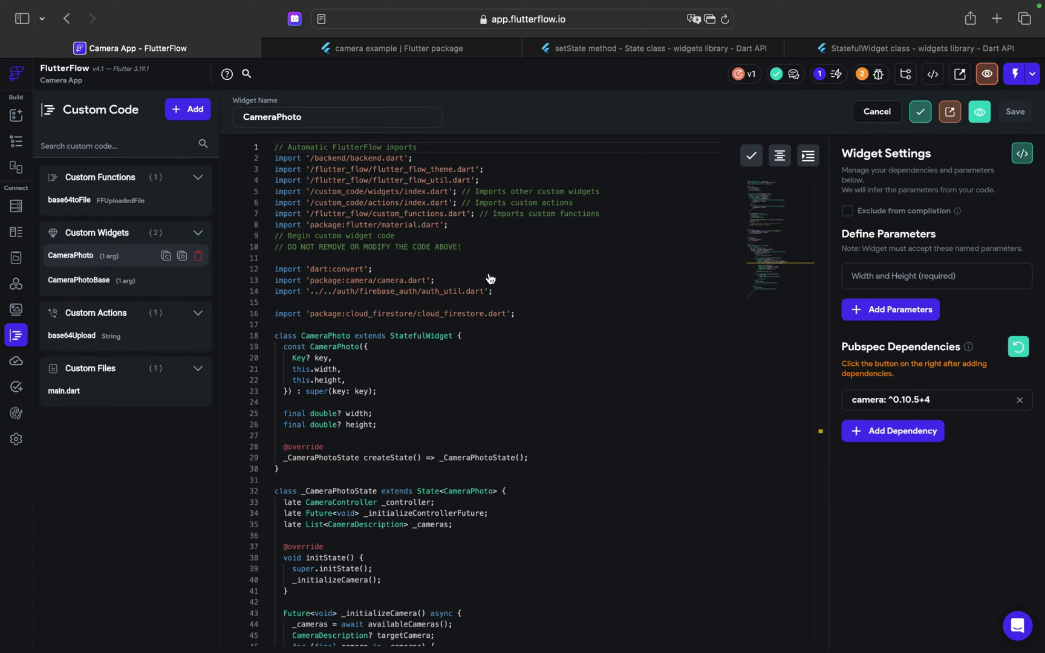
pyautogui.scroll(-1, 489, 273)
pyautogui.scroll(-2, 489, 273)
pyautogui.scroll(-2, 489, 273)
pyautogui.scroll(-2, 489, 274)
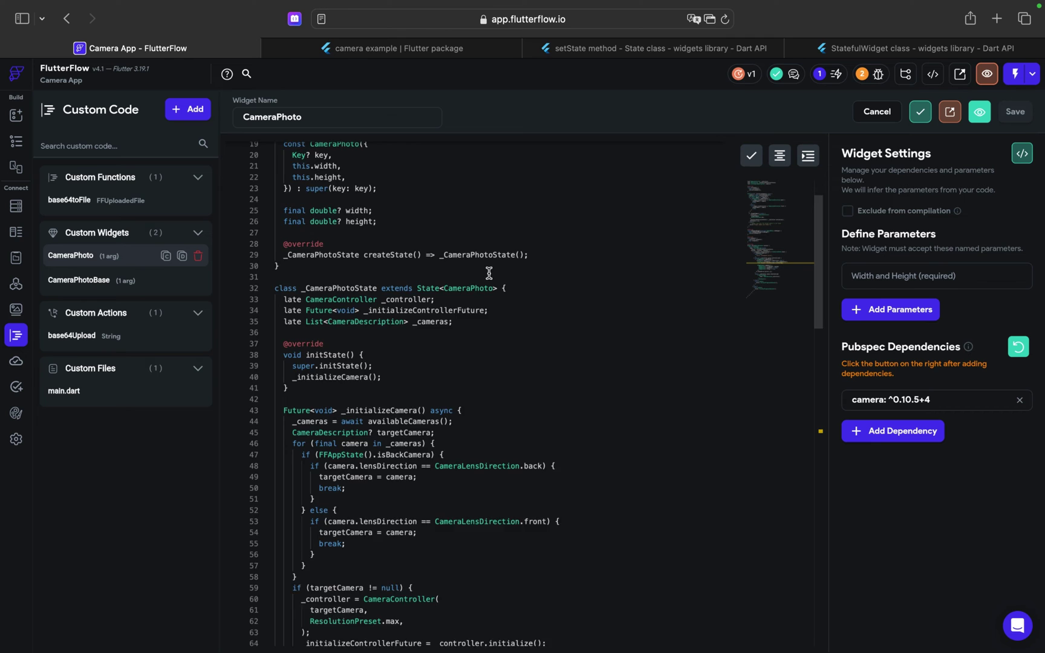
pyautogui.scroll(-2, 489, 273)
pyautogui.scroll(-2, 489, 272)
pyautogui.scroll(-2, 489, 274)
pyautogui.scroll(-2, 489, 272)
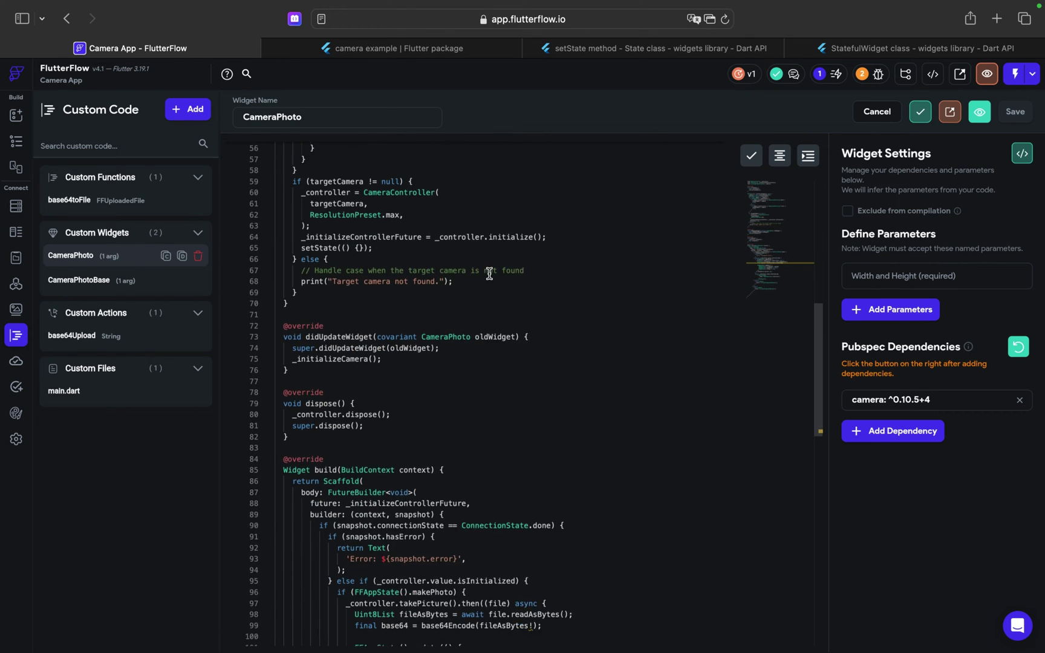
pyautogui.scroll(1, 489, 274)
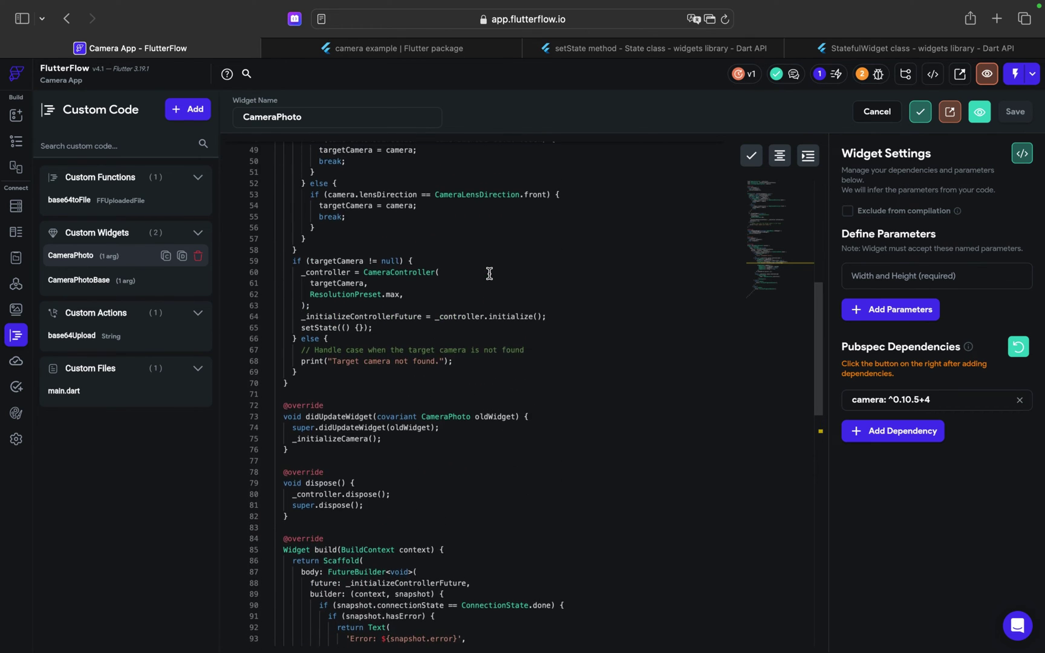
pyautogui.scroll(2, 489, 272)
pyautogui.scroll(1, 489, 273)
pyautogui.scroll(-1, 488, 273)
pyautogui.scroll(-1, 490, 273)
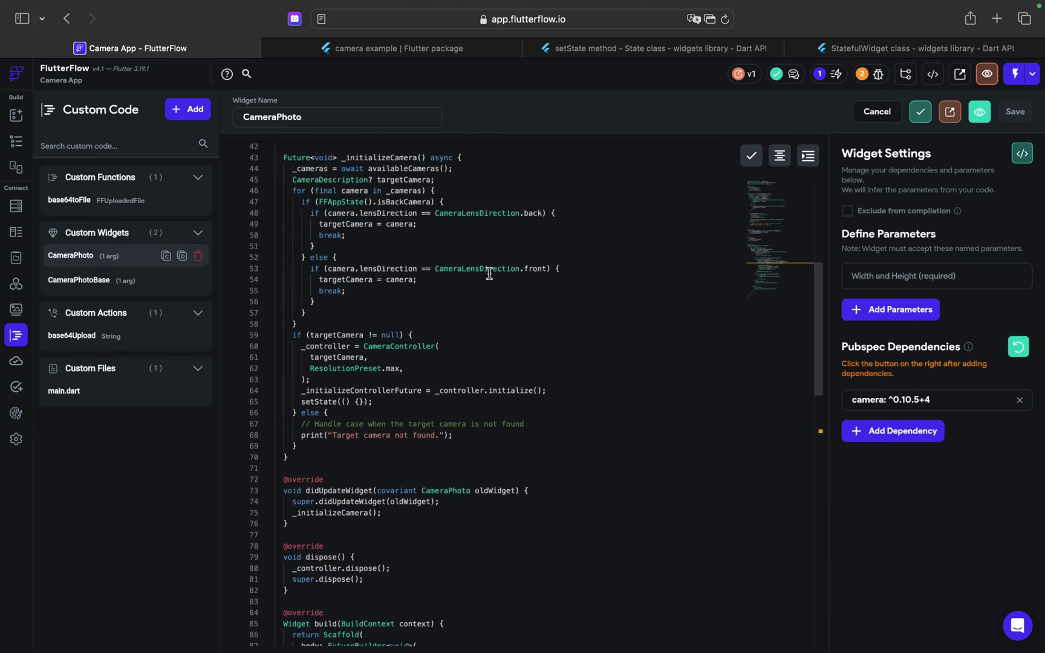
pyautogui.scroll(-2, 489, 272)
pyautogui.scroll(-1, 489, 273)
pyautogui.scroll(-1, 488, 273)
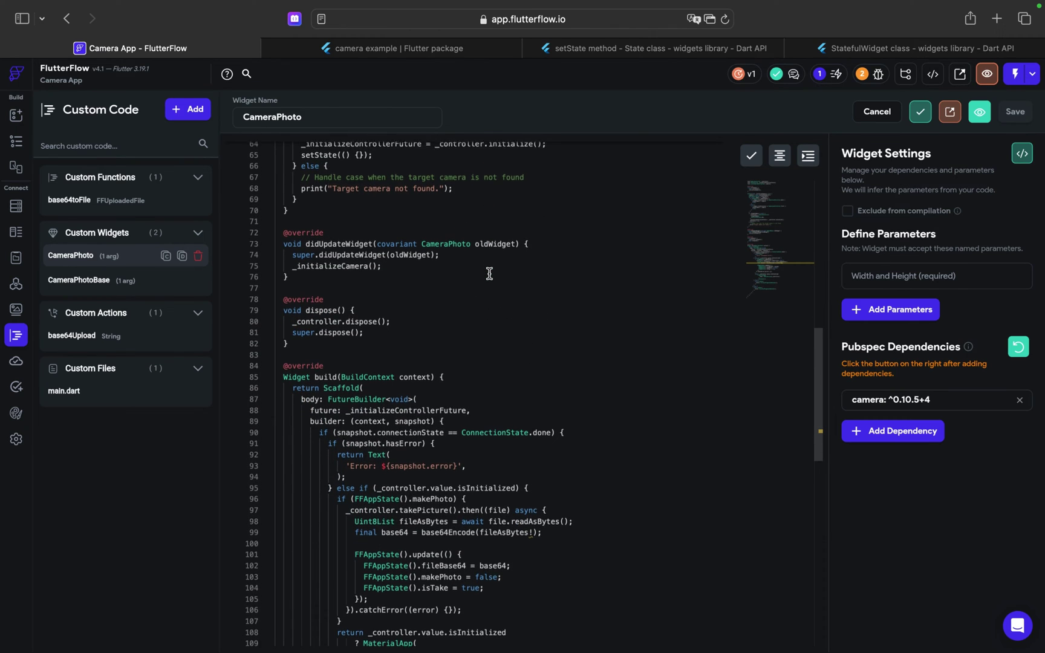
pyautogui.scroll(-1, 489, 273)
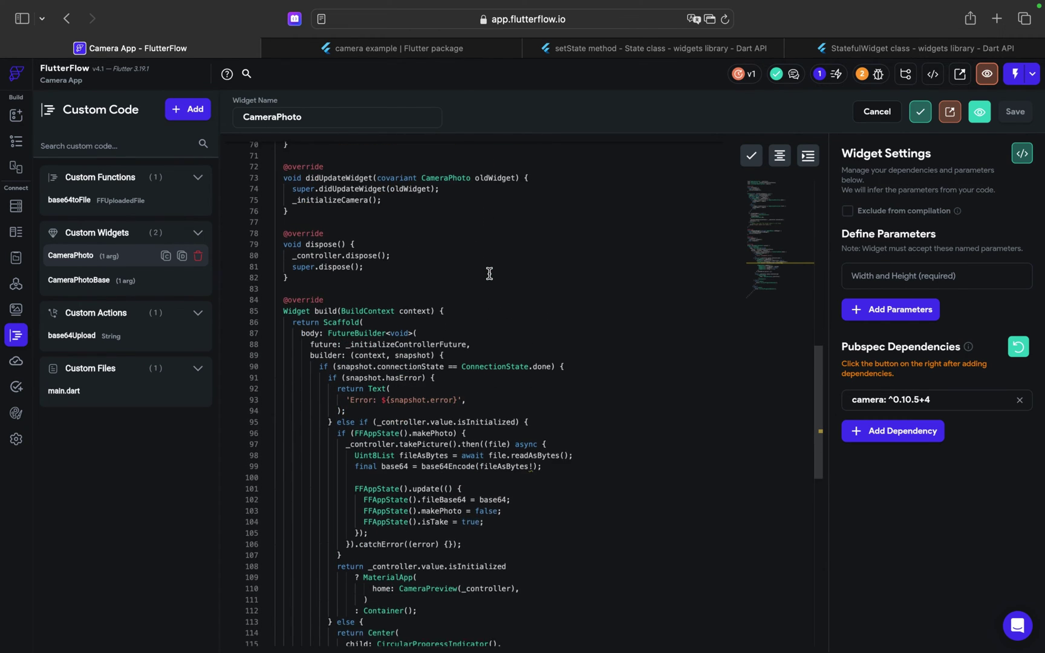
pyautogui.scroll(-1, 490, 274)
pyautogui.scroll(-1, 488, 273)
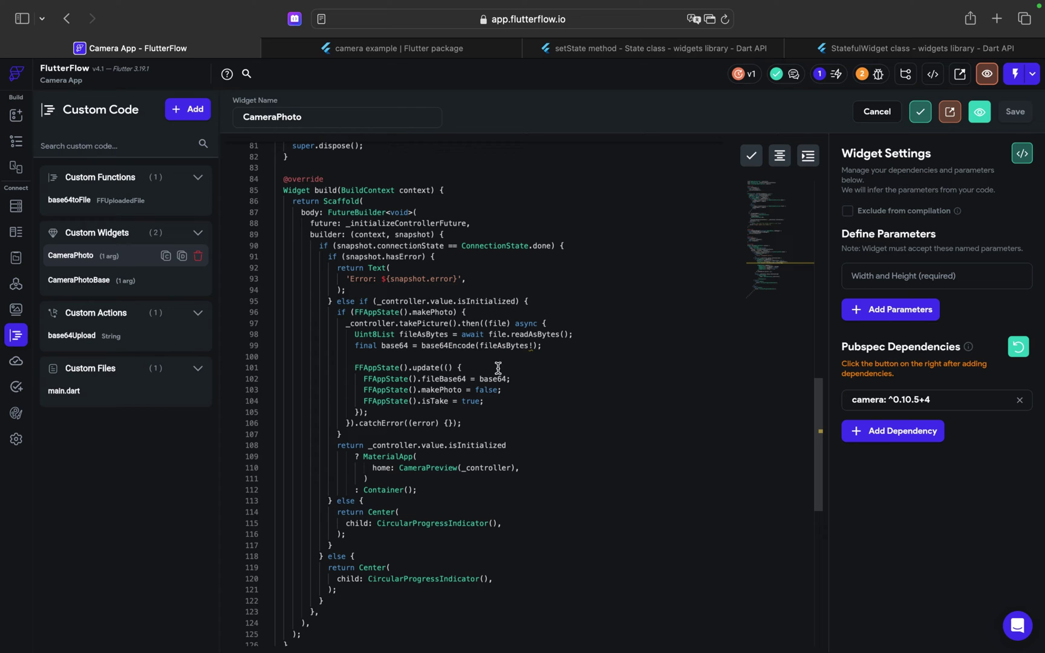
pyautogui.doubleClick(450, 379)
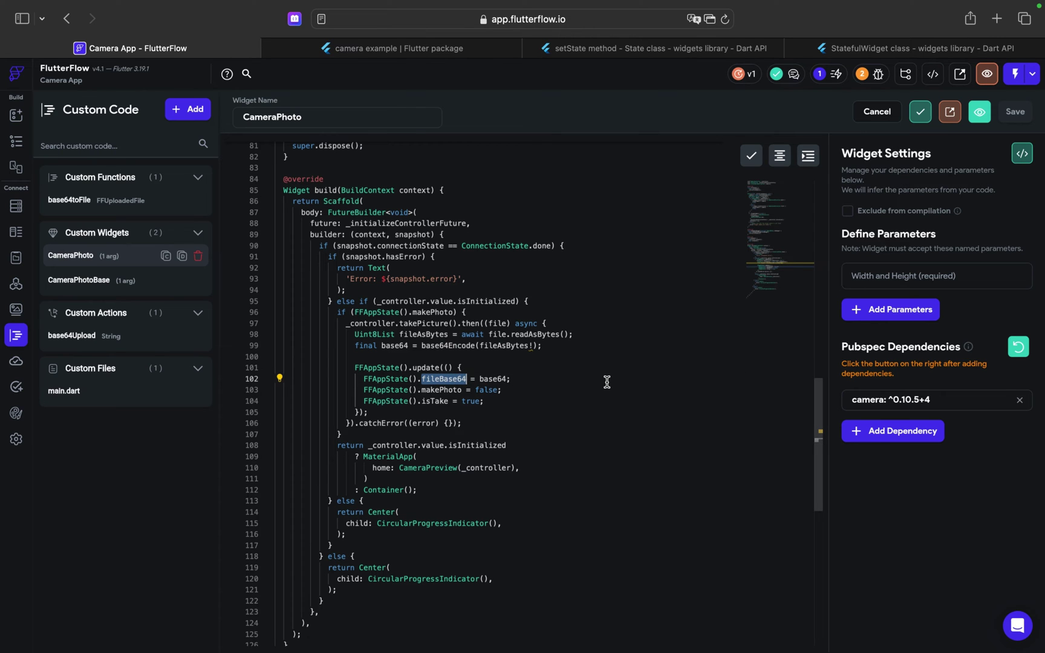
pyautogui.scroll(1, 606, 382)
pyautogui.scroll(3, 607, 382)
pyautogui.scroll(4, 607, 382)
pyautogui.scroll(3, 607, 382)
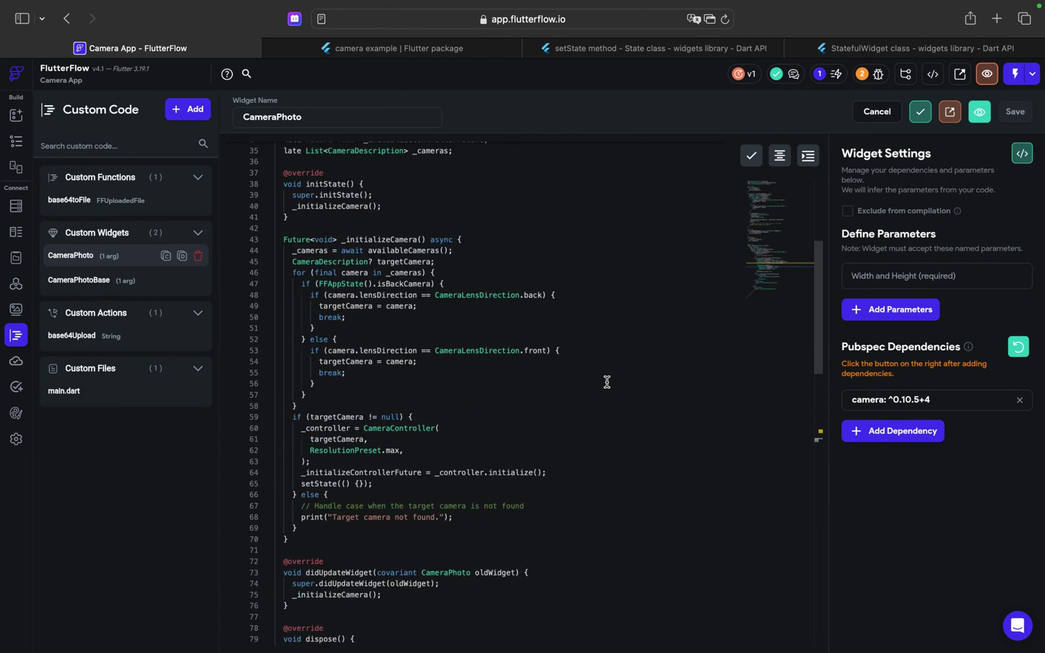
pyautogui.scroll(2, 607, 382)
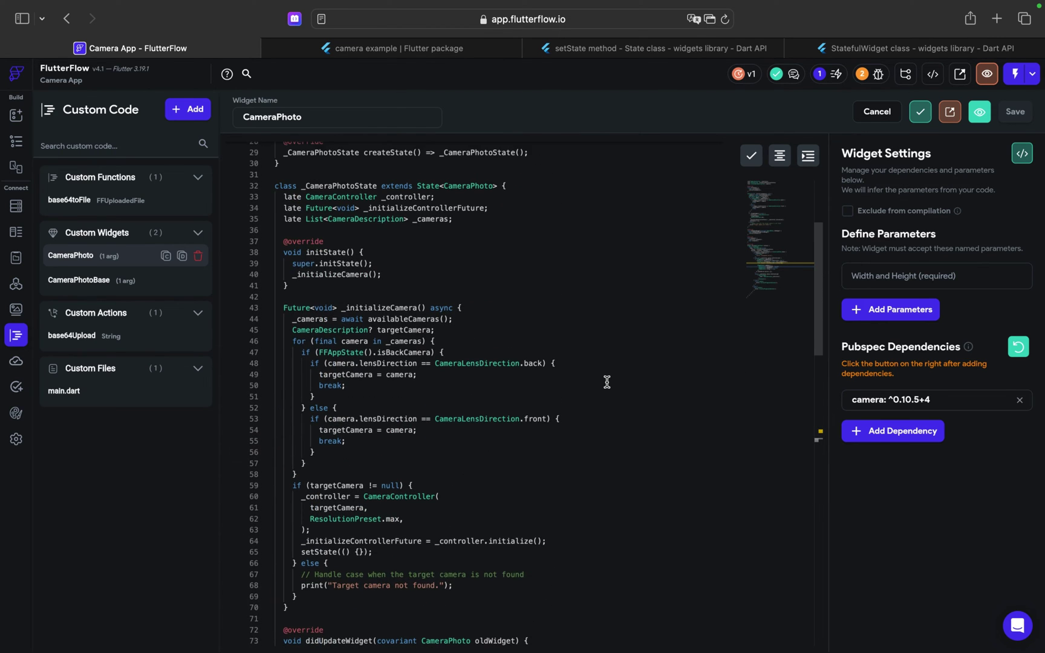
pyautogui.doubleClick(343, 353)
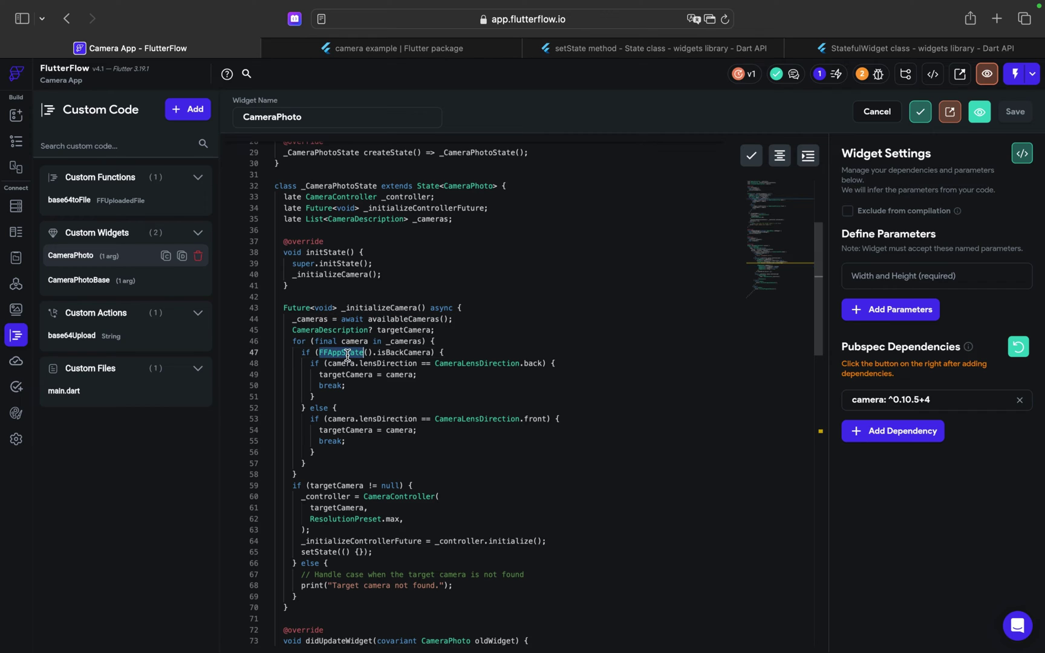
pyautogui.doubleClick(396, 353)
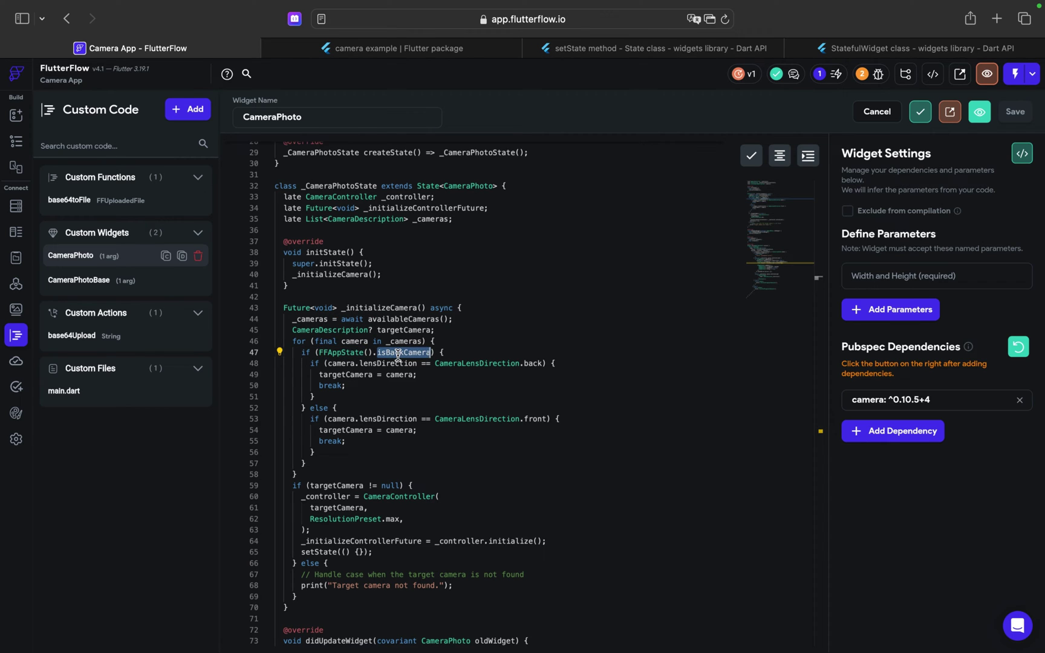
pyautogui.click(463, 354)
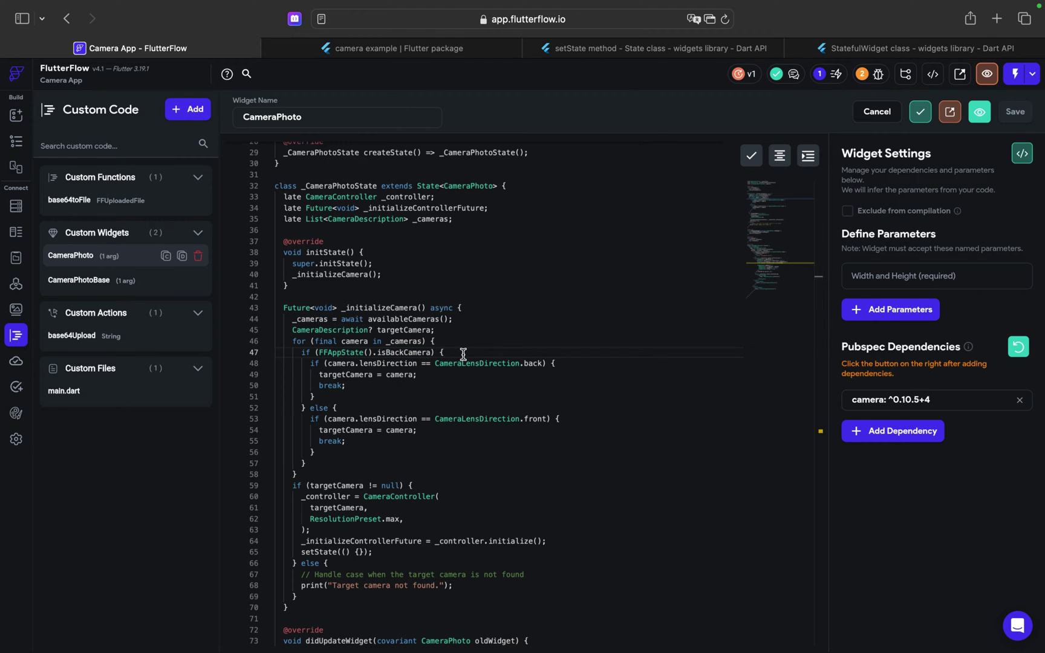
pyautogui.scroll(-3, 515, 374)
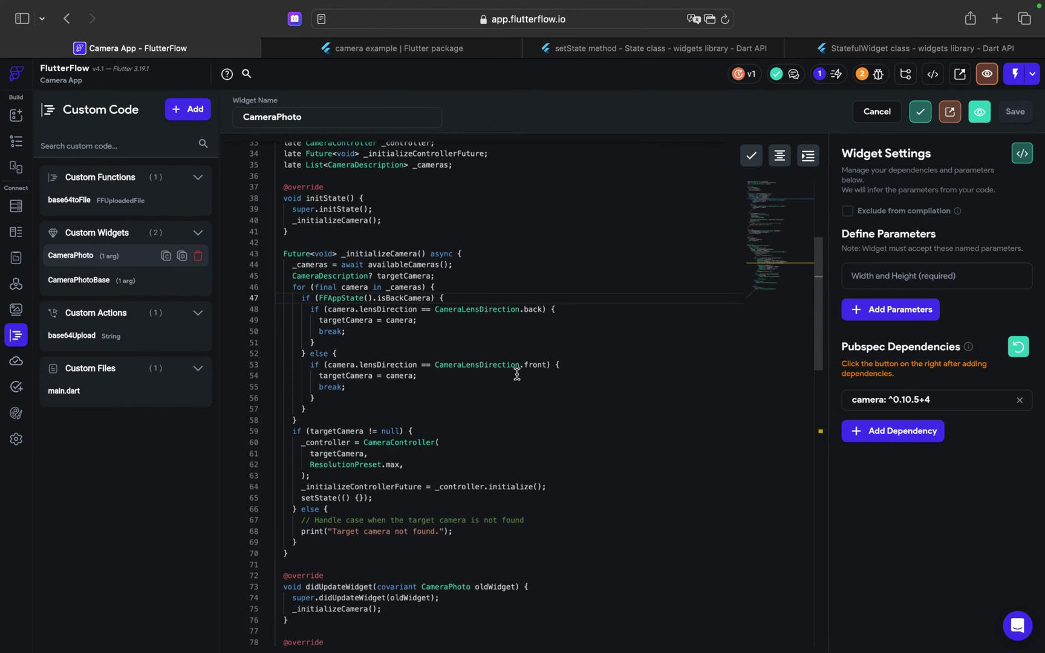
pyautogui.scroll(-3, 515, 373)
pyautogui.scroll(-2, 486, 346)
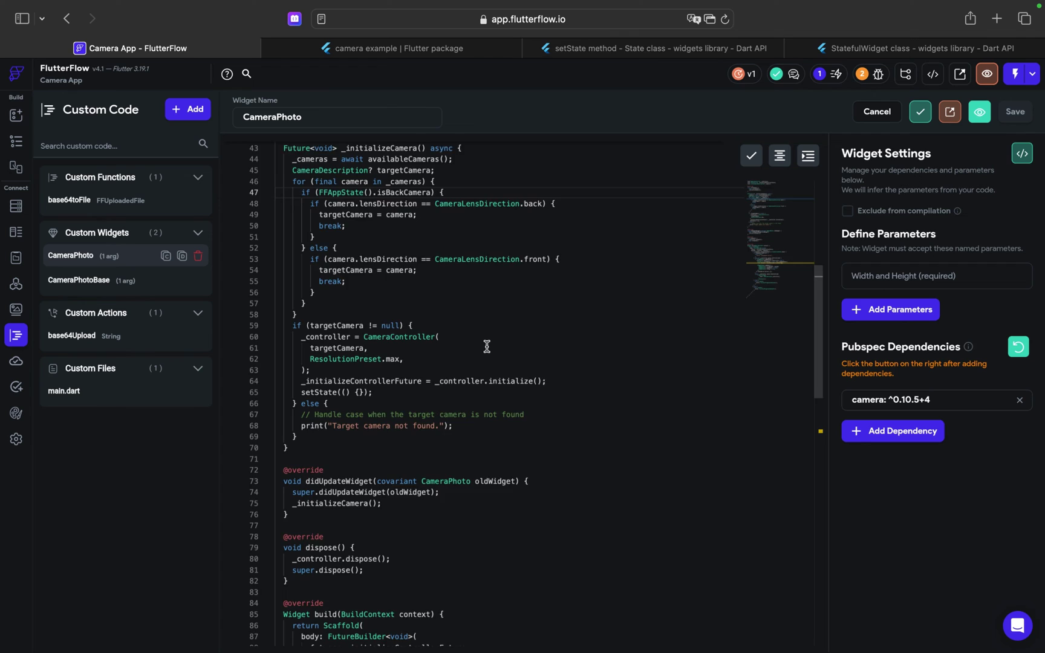
pyautogui.scroll(3, 486, 346)
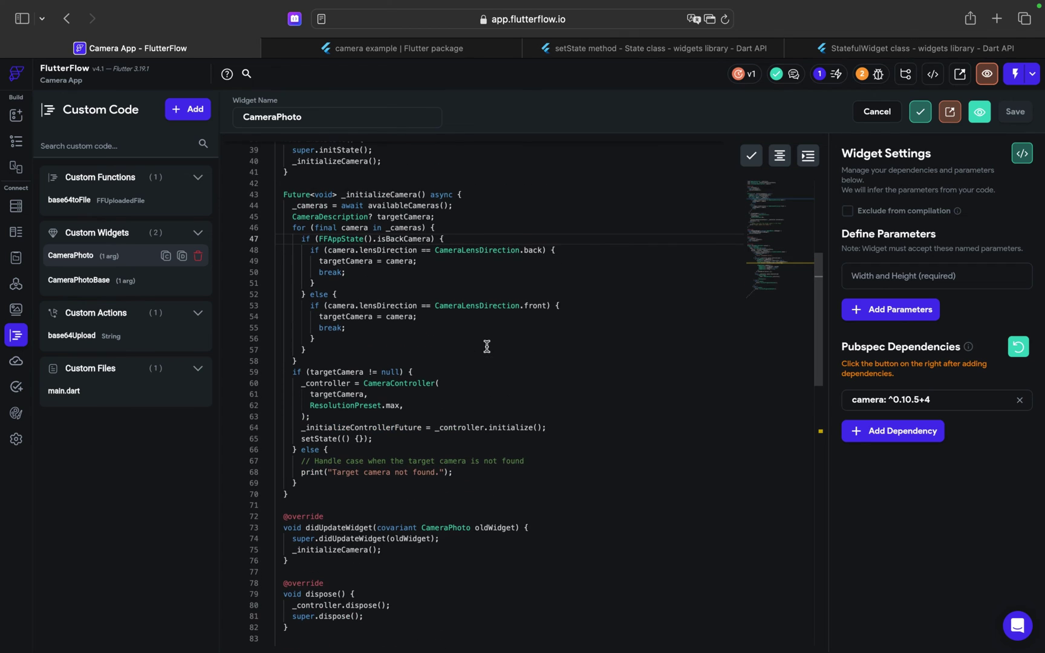
# - Inspect the _initializeCamera function and its call inside didUpdateWidget
pyautogui.doubleClick(377, 193)
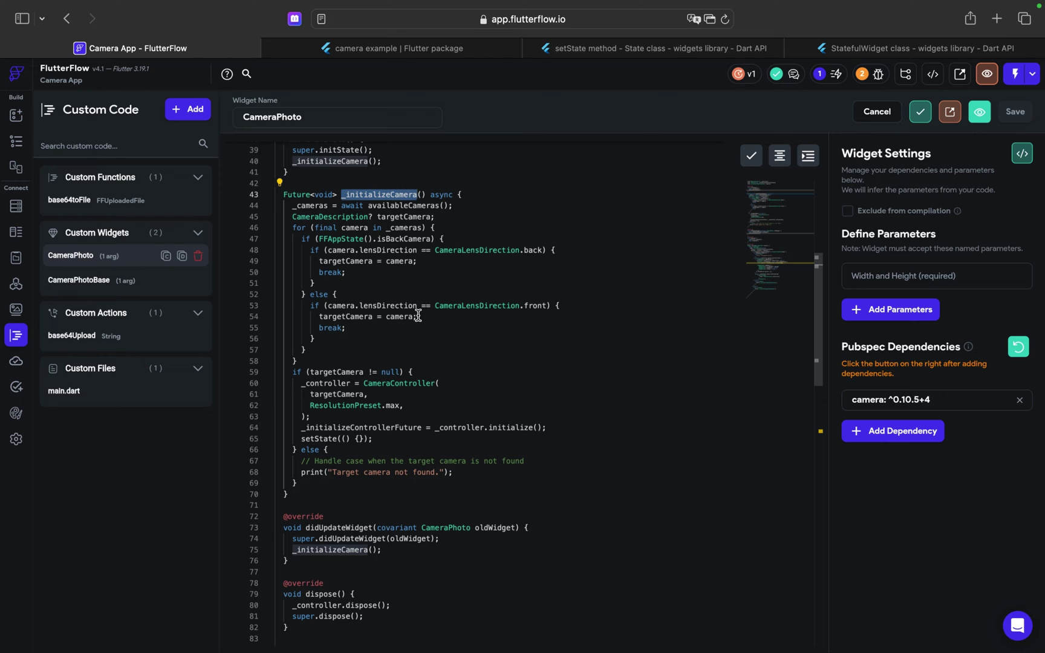
pyautogui.scroll(-2, 418, 315)
pyautogui.scroll(-2, 418, 315)
pyautogui.scroll(-2, 419, 316)
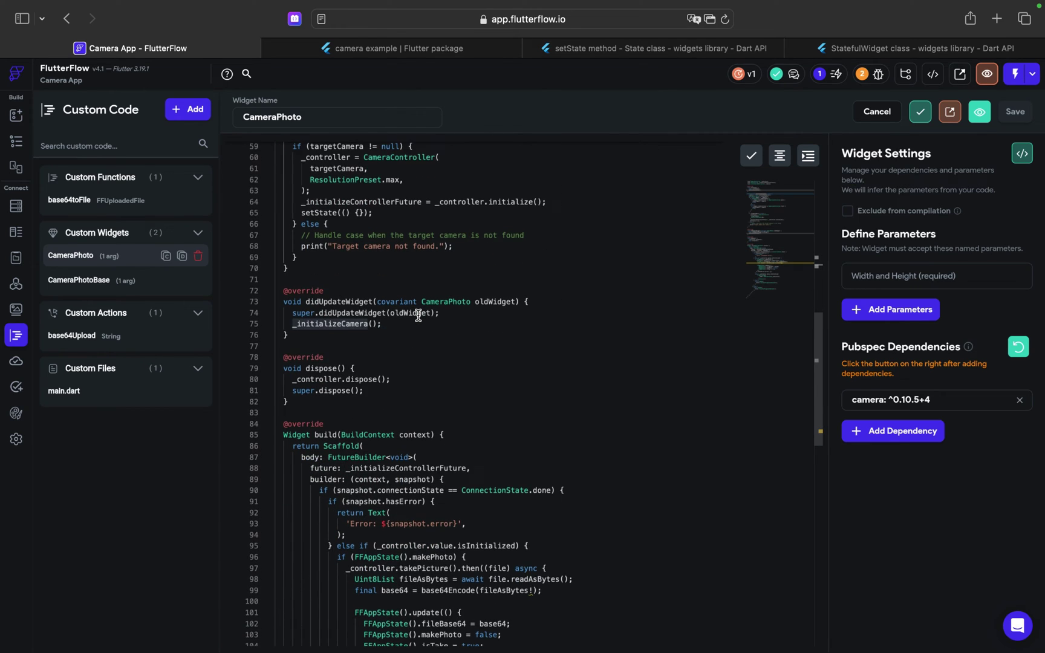
pyautogui.scroll(2, 441, 420)
pyautogui.scroll(1, 441, 419)
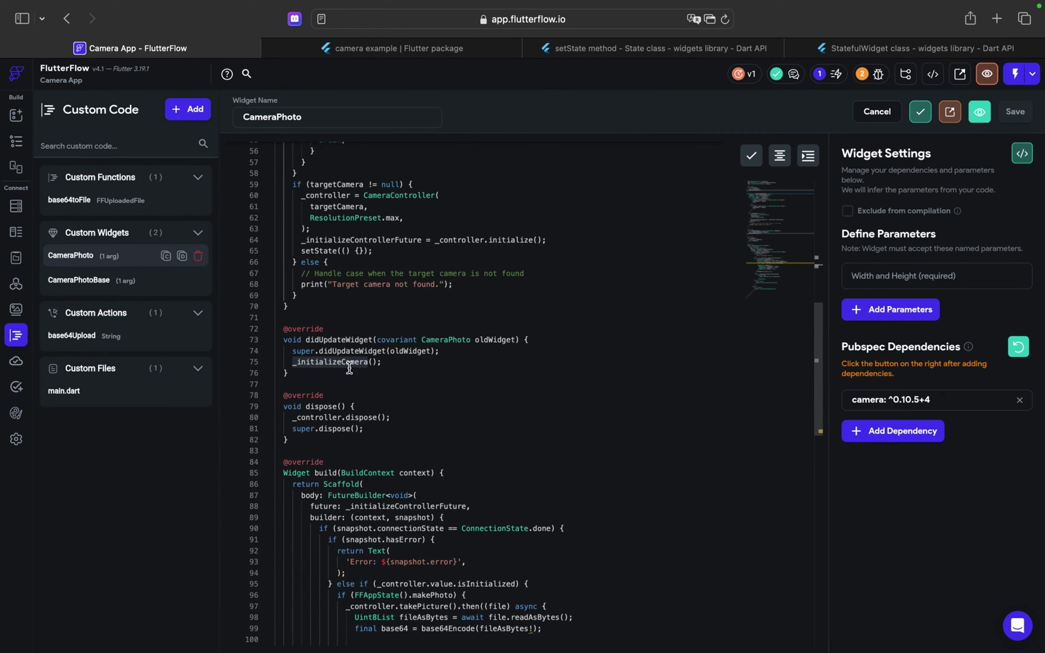
pyautogui.doubleClick(335, 339)
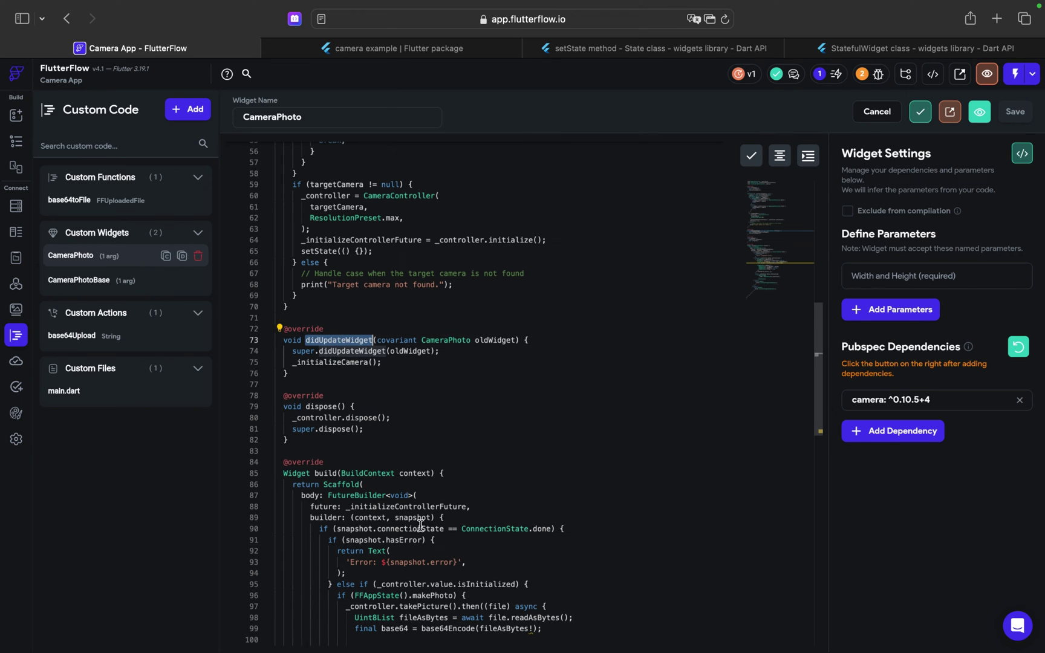
pyautogui.click(454, 392)
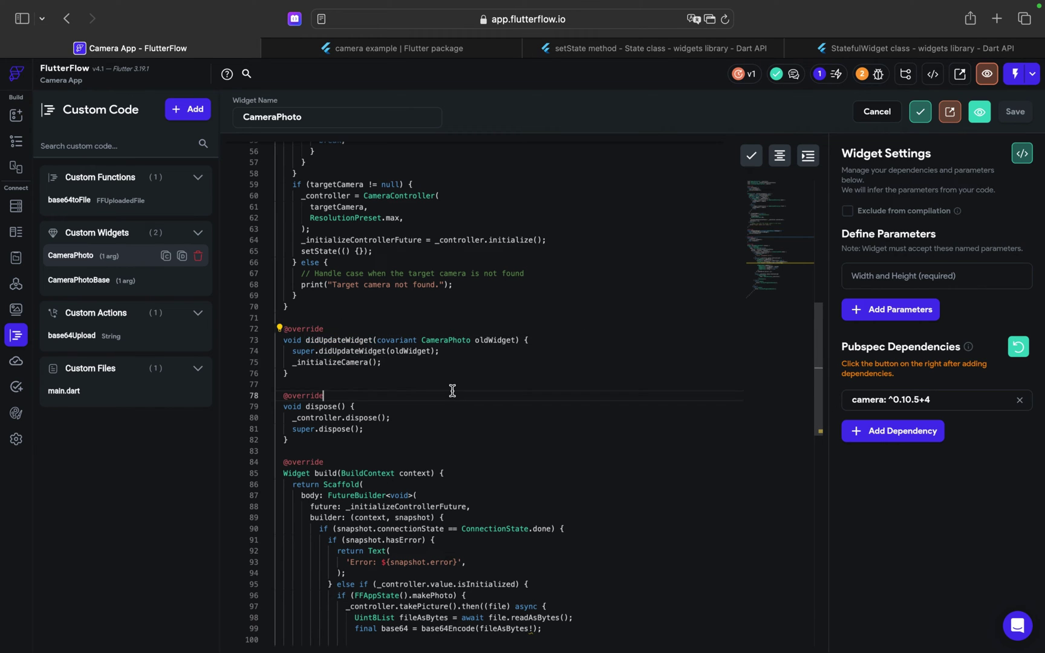
pyautogui.doubleClick(342, 363)
pyautogui.scroll(2, 528, 294)
pyautogui.scroll(5, 529, 294)
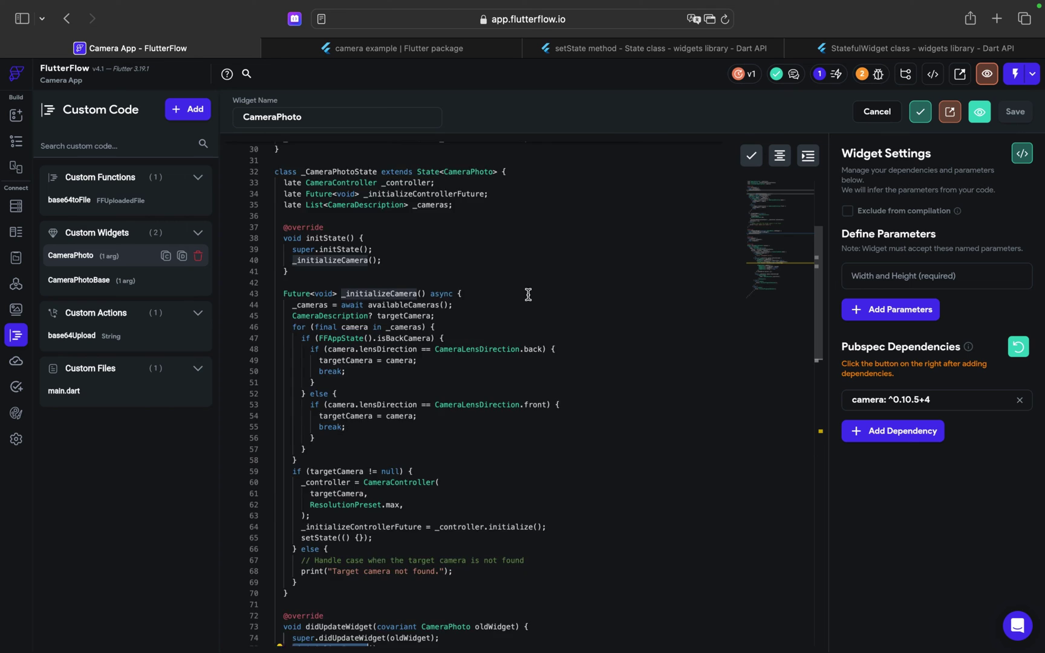
pyautogui.scroll(5, 528, 294)
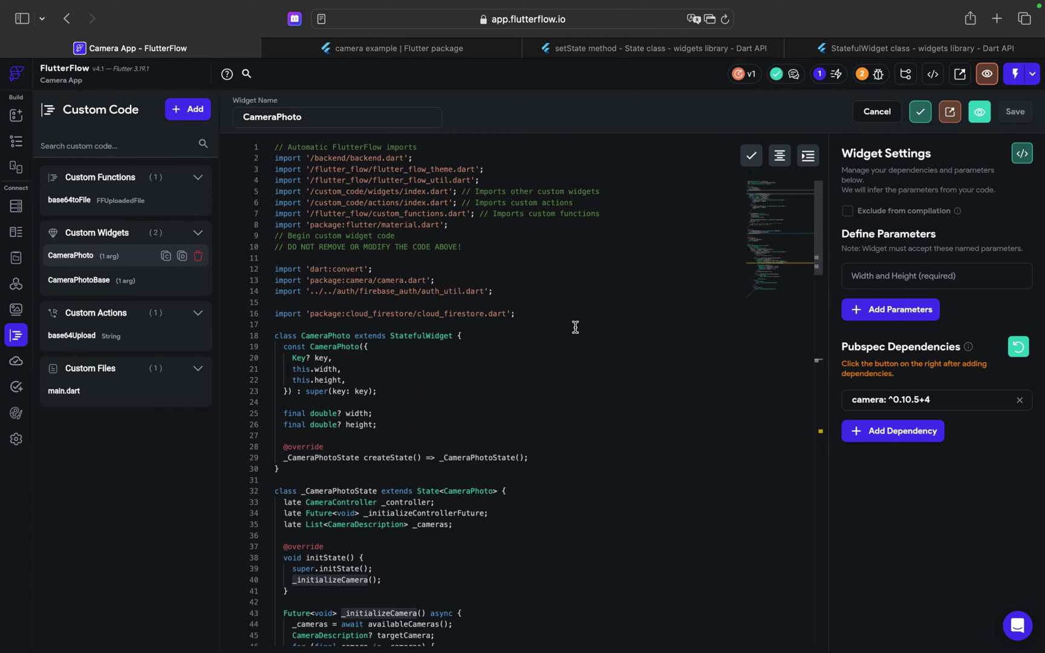
pyautogui.scroll(-2, 596, 378)
pyautogui.scroll(-3, 597, 379)
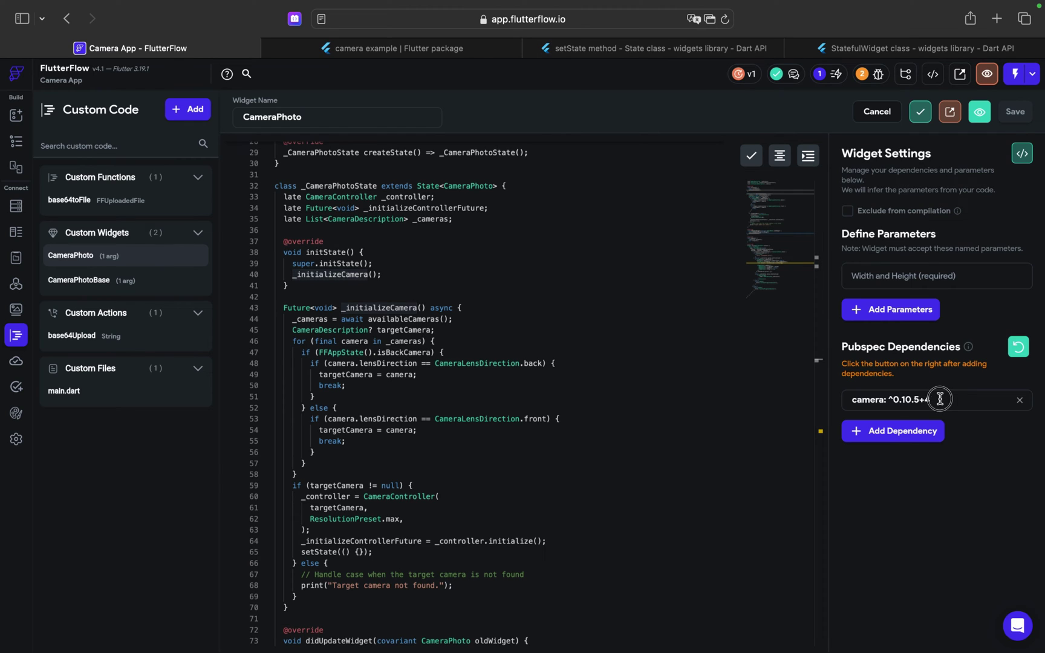
# - Check the camera dependency version, then return to the CameraPage widget tree
pyautogui.moveTo(941, 399); pyautogui.dragTo(851, 399)
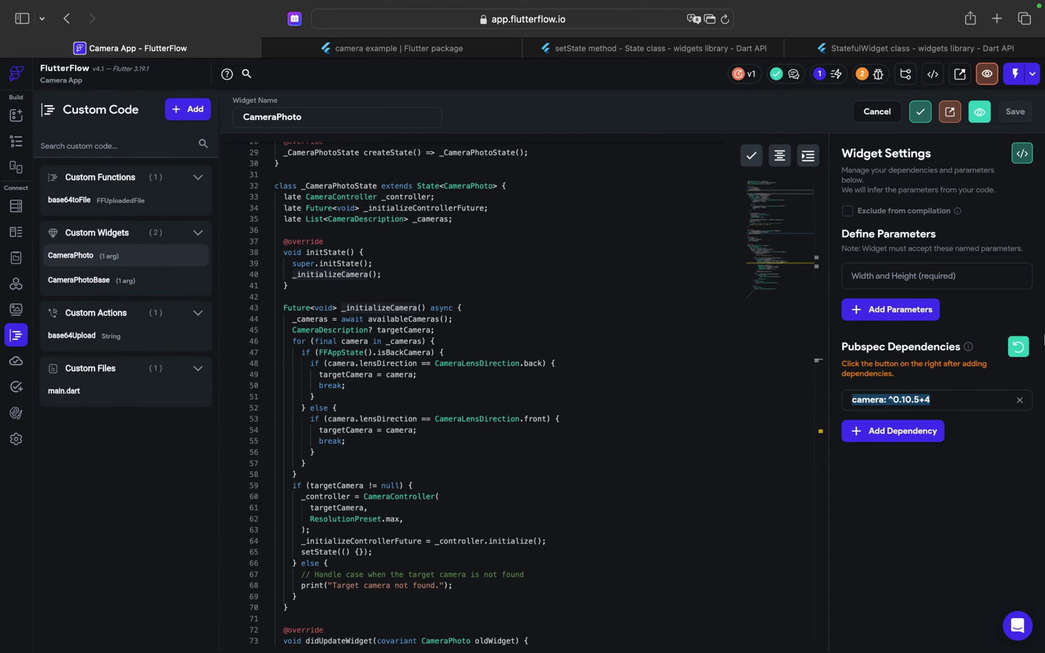
pyautogui.click(1018, 349)
pyautogui.click(540, 285)
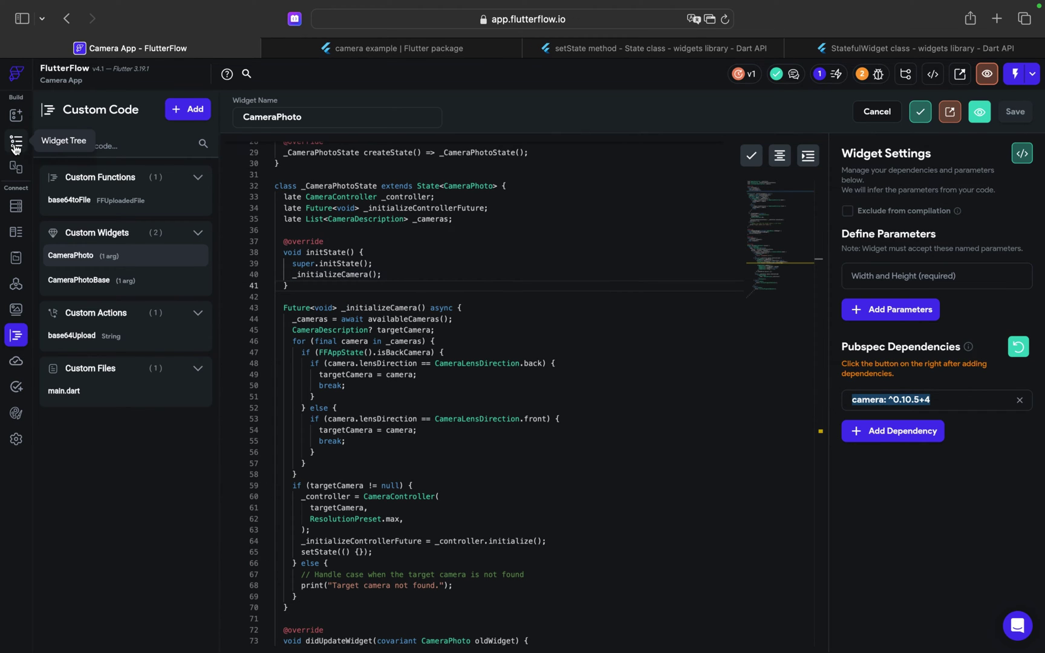
pyautogui.click(15, 145)
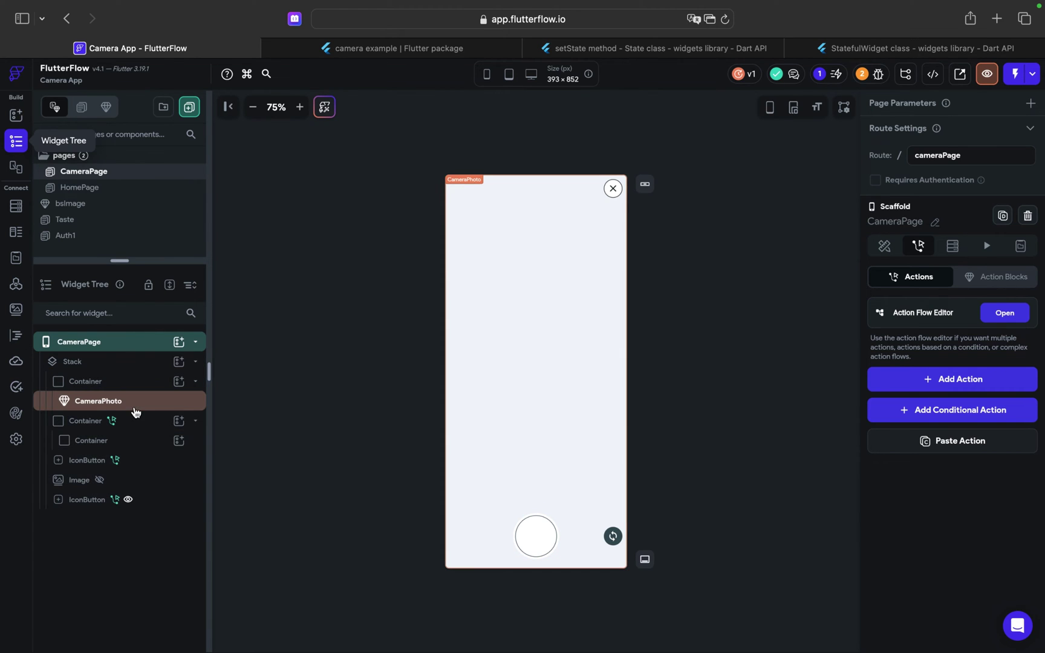
pyautogui.click(192, 284)
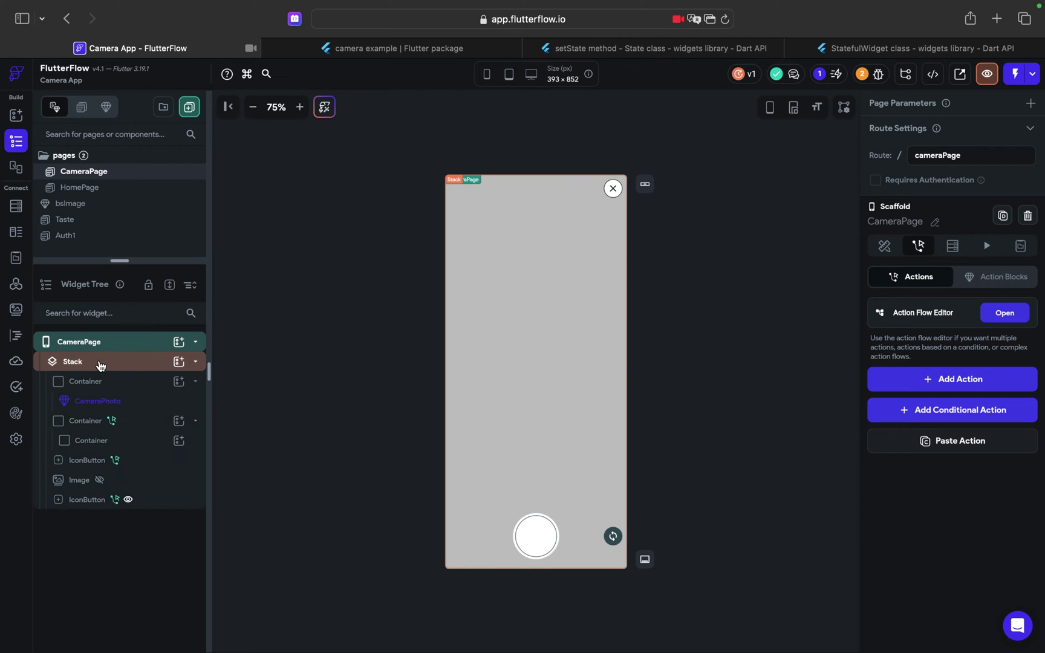
pyautogui.click(100, 363)
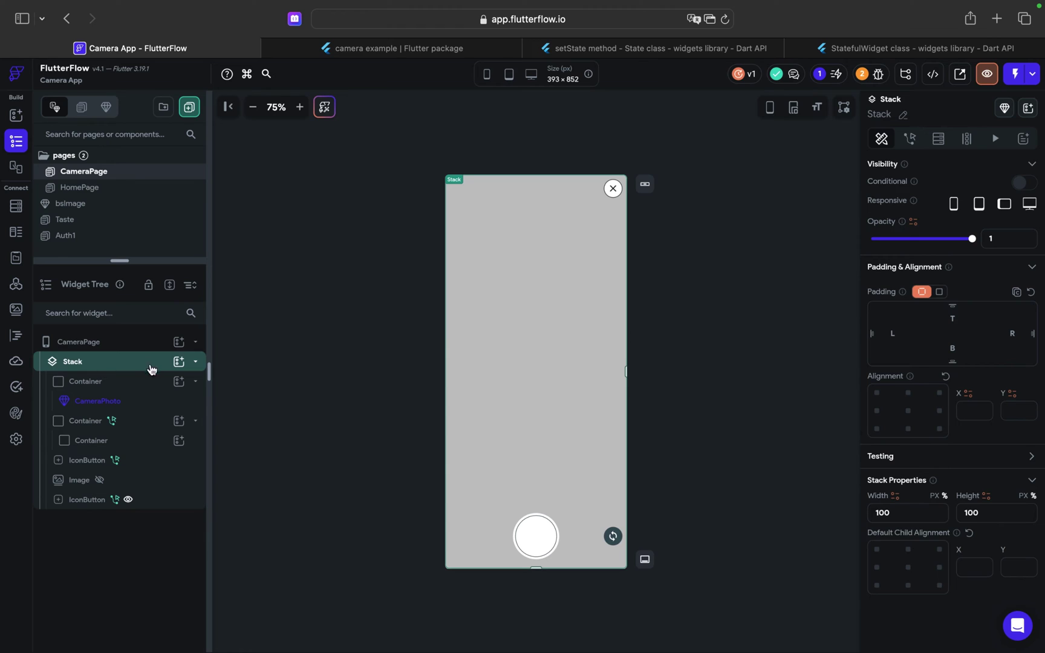
pyautogui.click(86, 404)
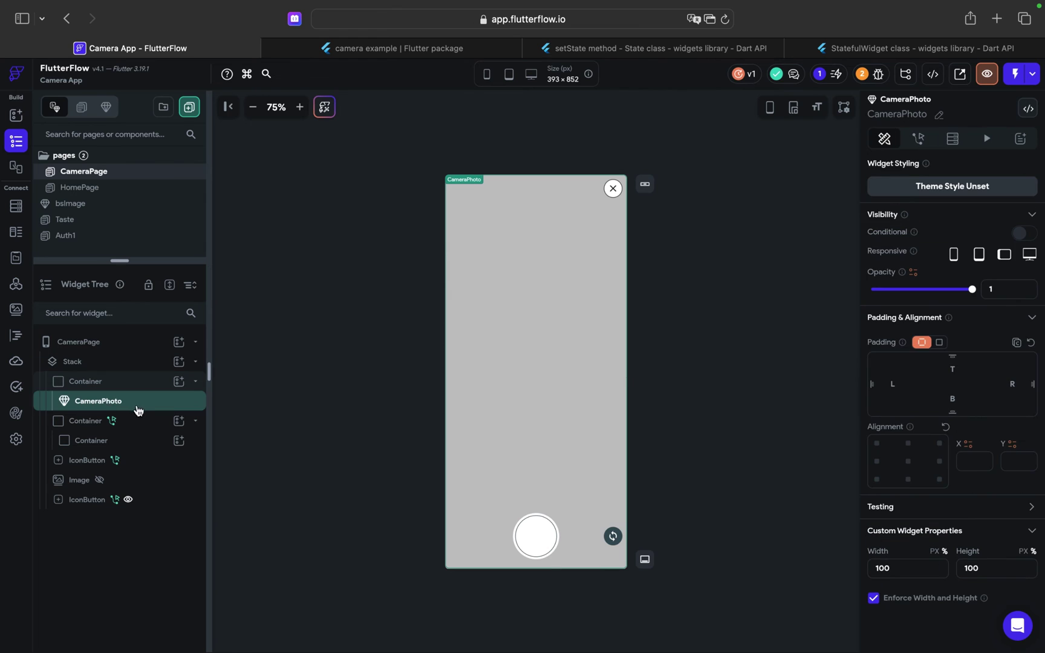
pyautogui.click(91, 424)
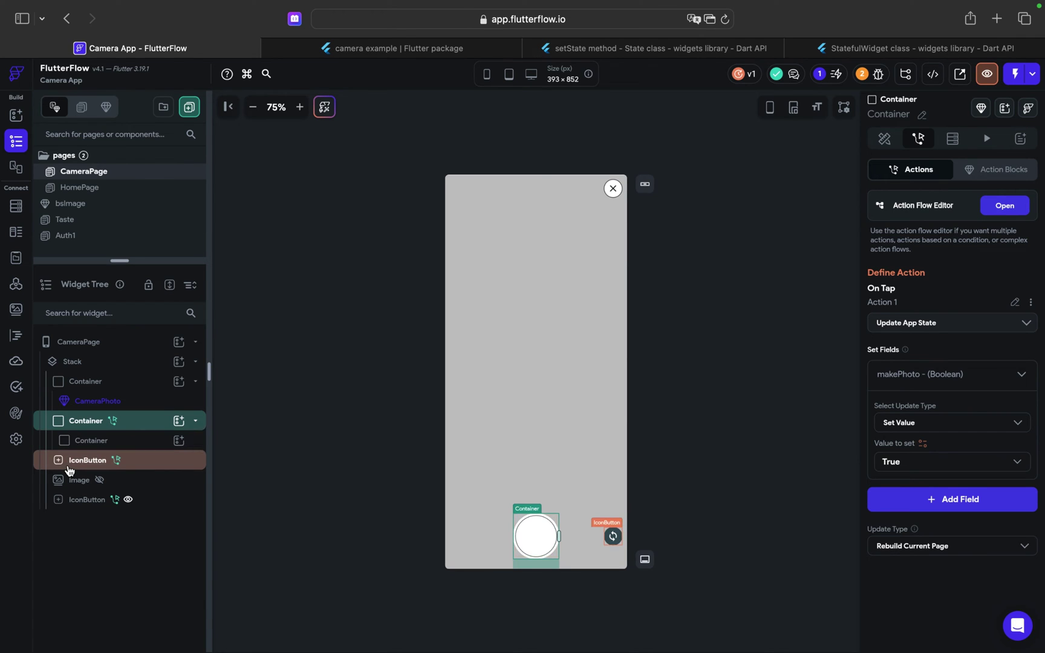
pyautogui.click(70, 470)
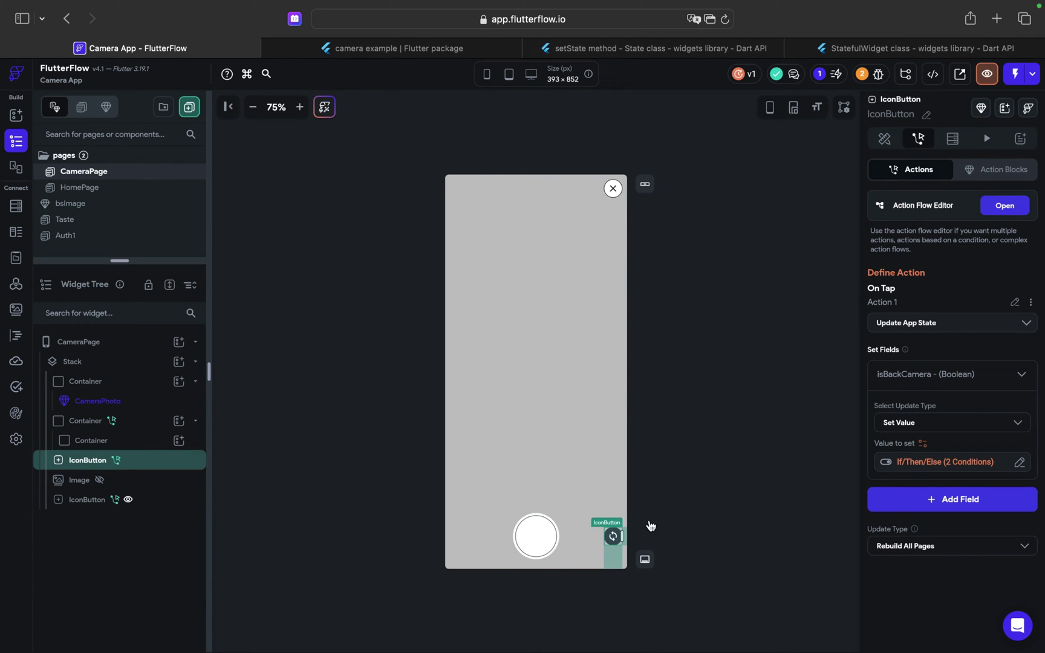
pyautogui.click(104, 489)
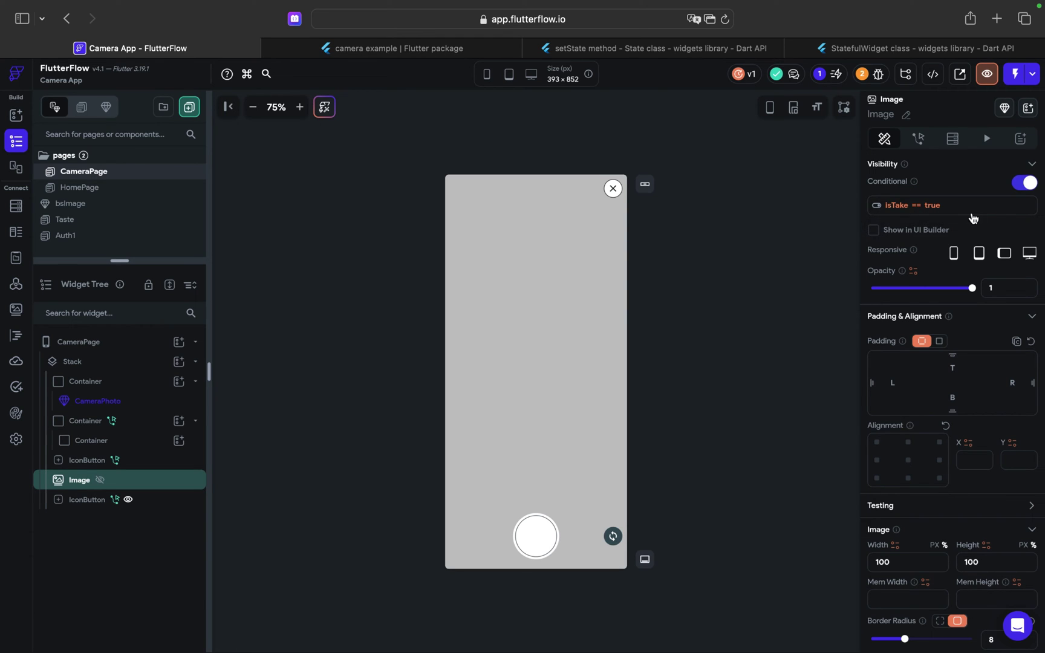
pyautogui.click(874, 231)
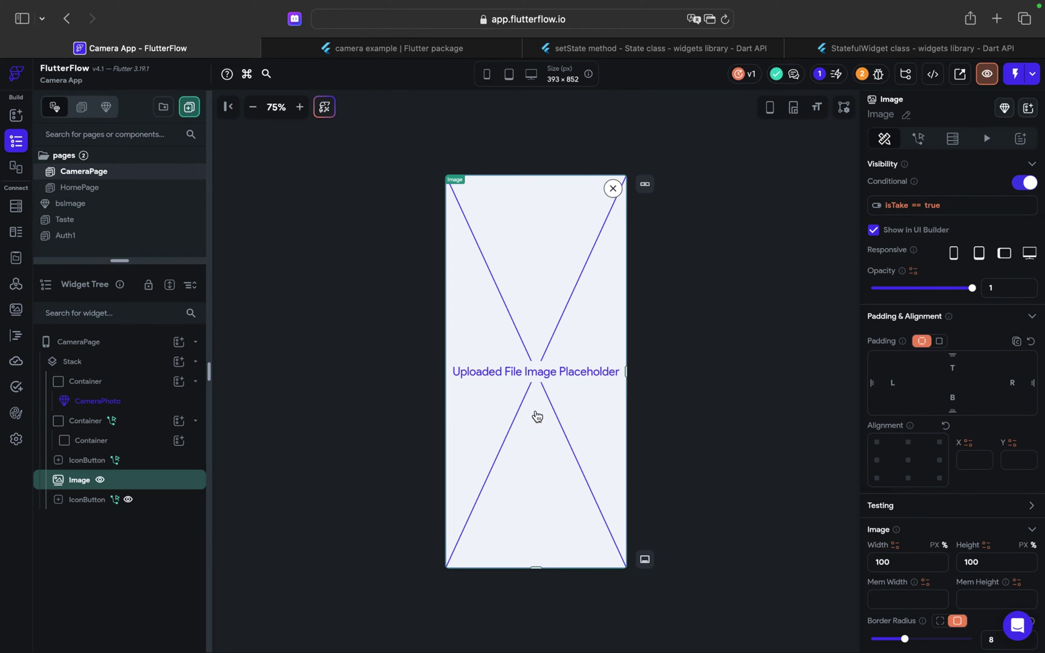
pyautogui.click(874, 231)
pyautogui.click(88, 499)
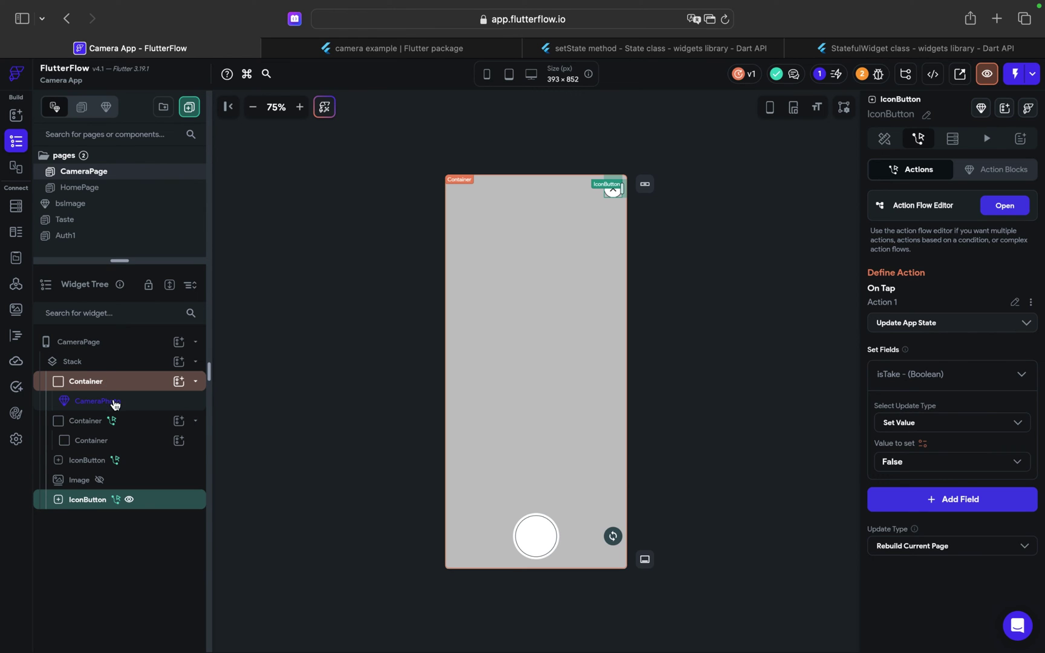
pyautogui.click(80, 418)
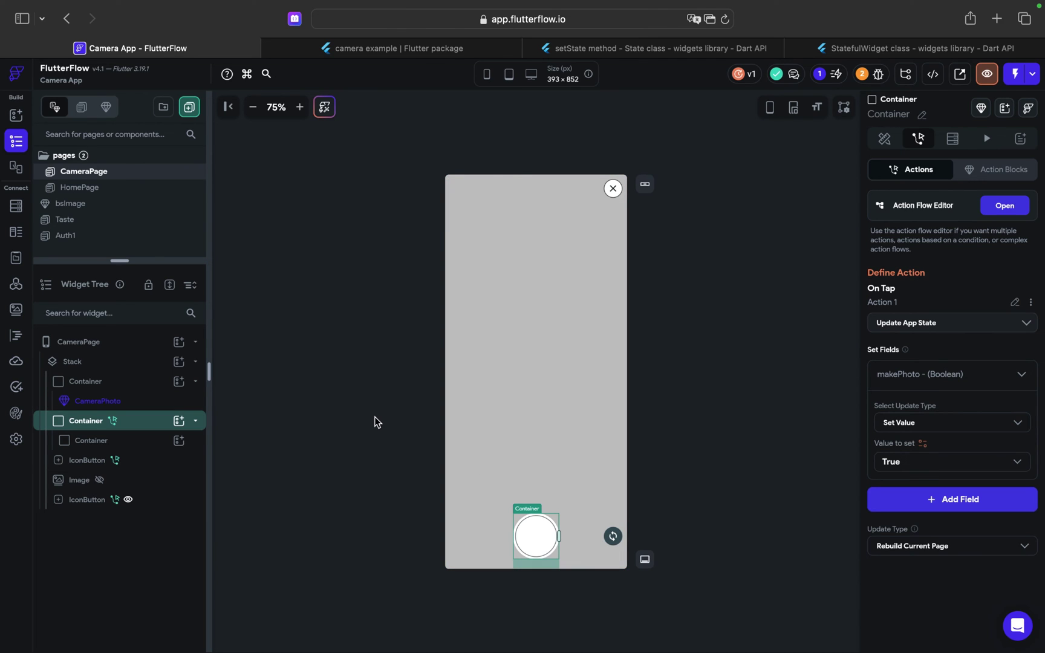
pyautogui.click(141, 463)
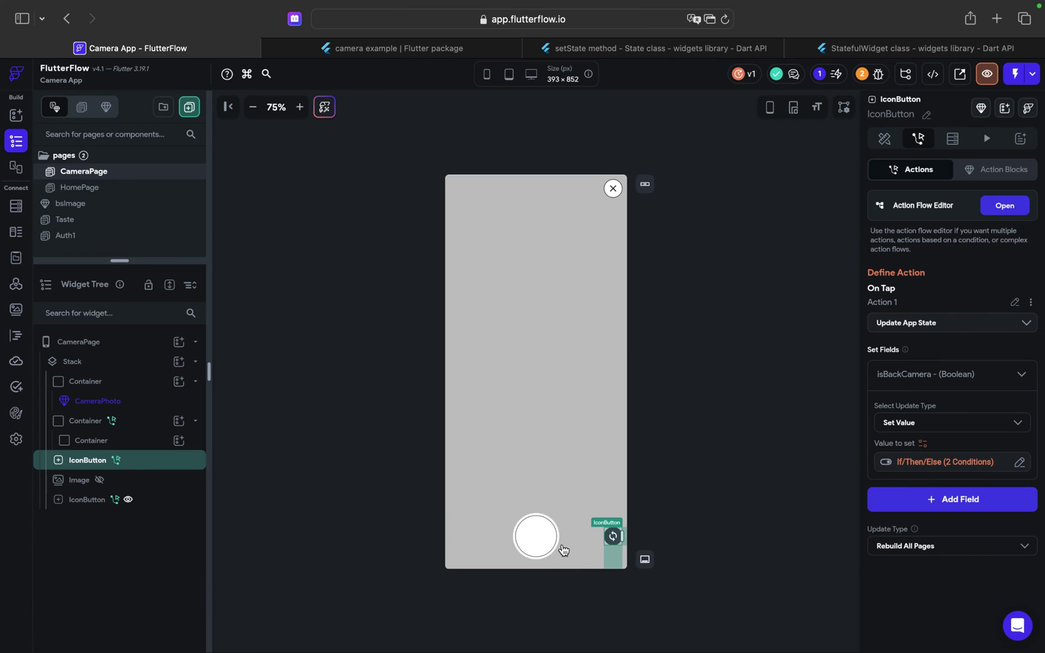
pyautogui.click(915, 463)
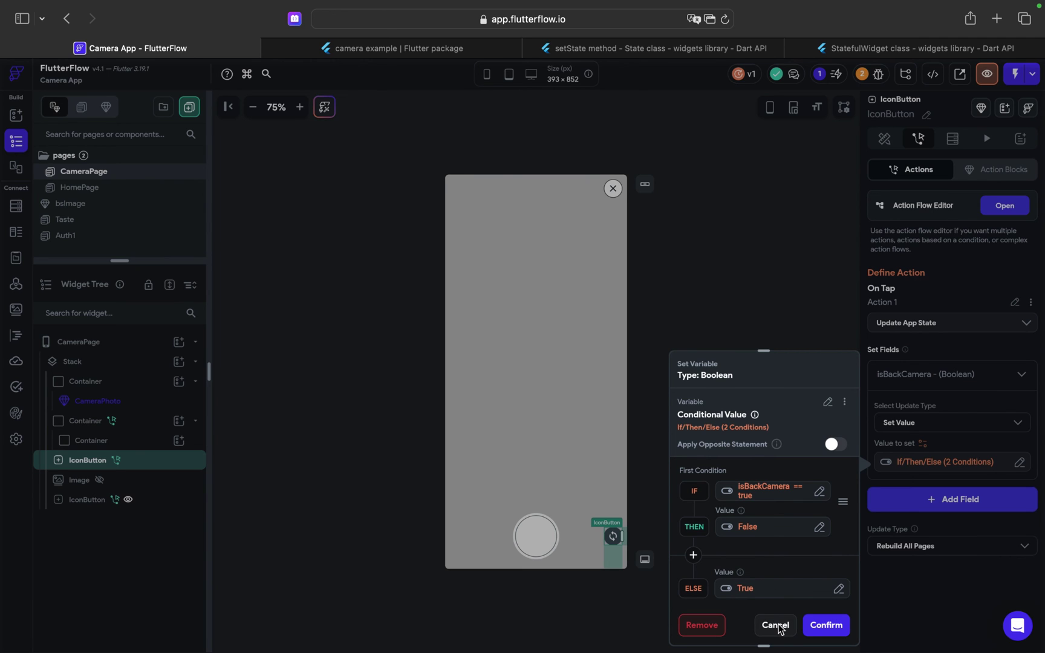
pyautogui.click(775, 625)
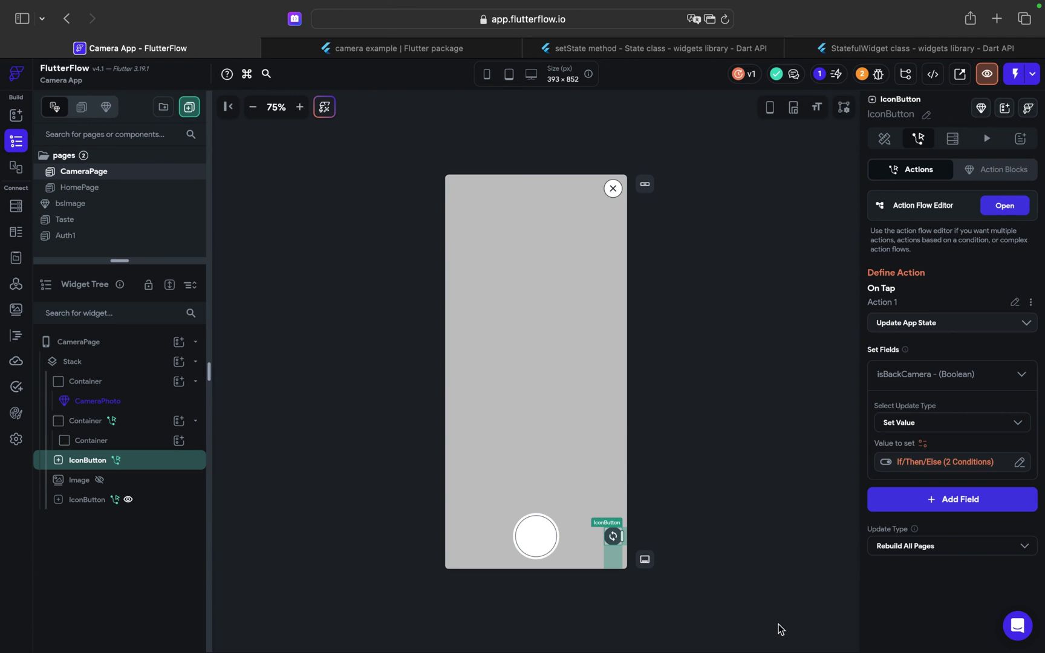
pyautogui.click(127, 481)
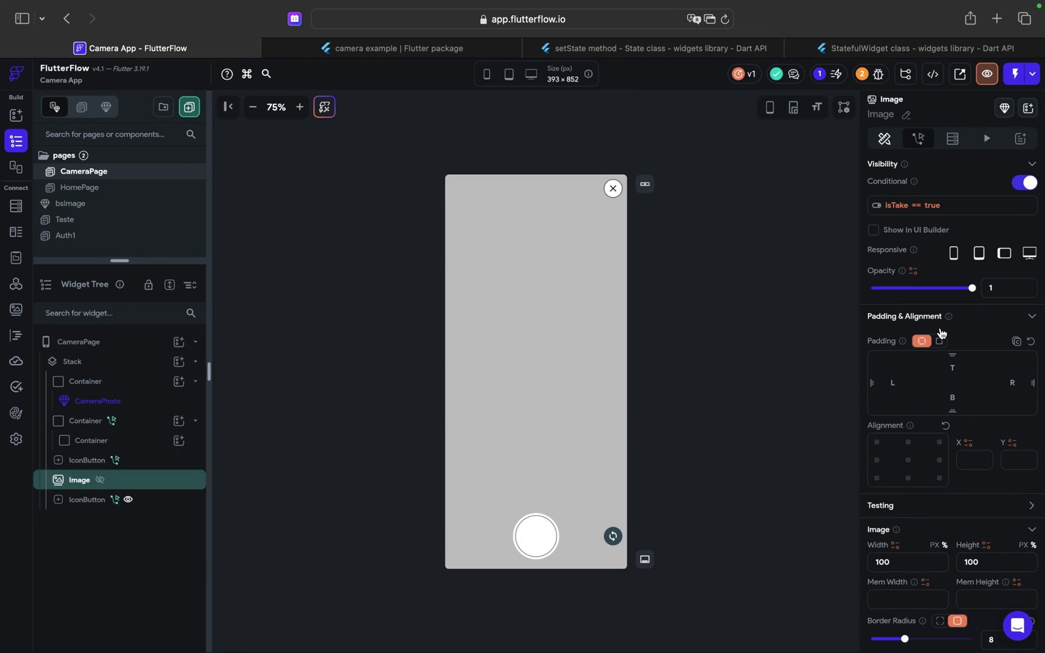
pyautogui.scroll(-1, 941, 327)
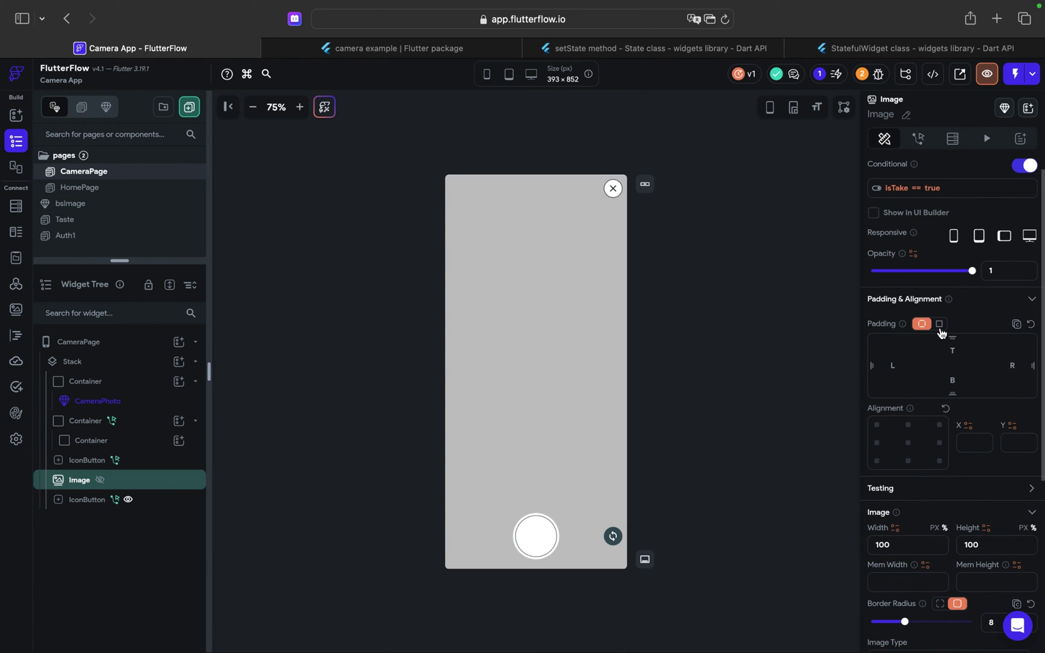
pyautogui.scroll(-2, 939, 333)
pyautogui.scroll(-1, 939, 327)
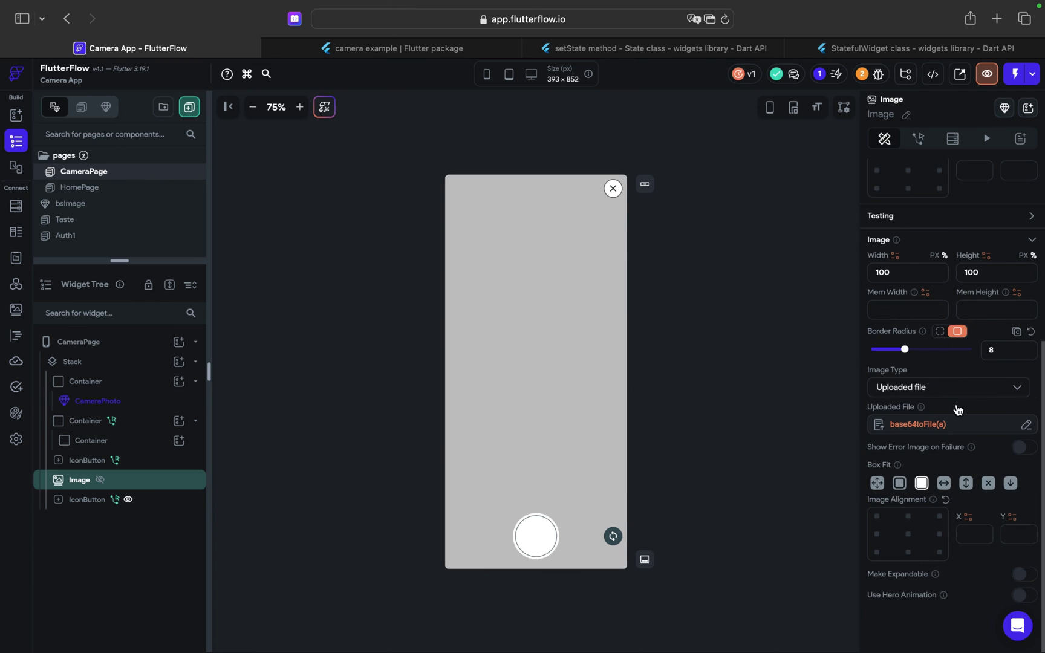
pyautogui.click(919, 423)
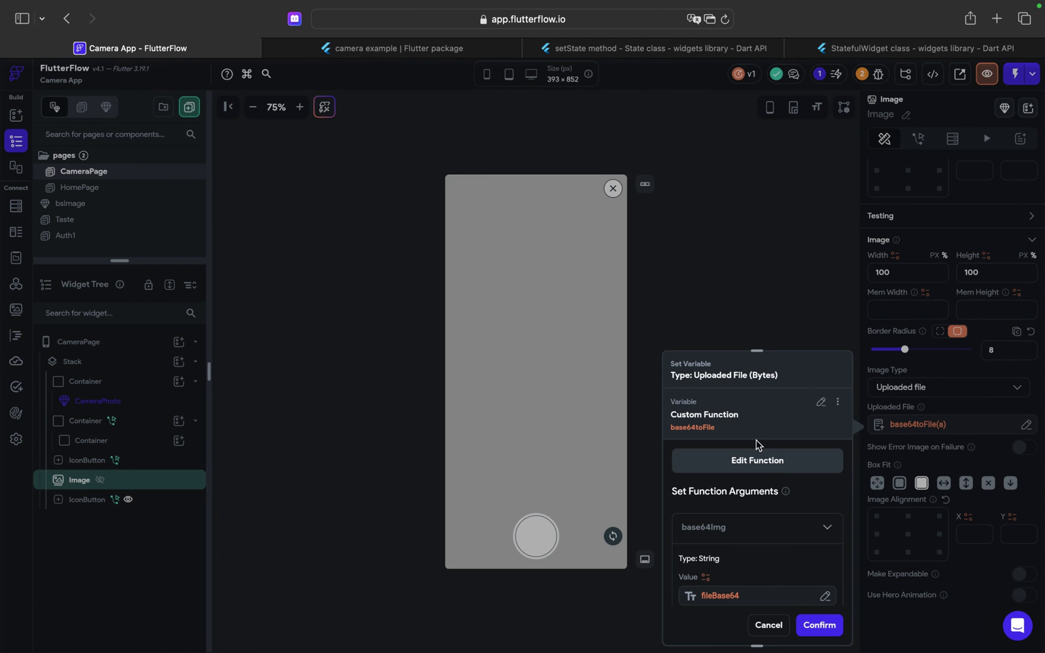
pyautogui.scroll(-2, 794, 543)
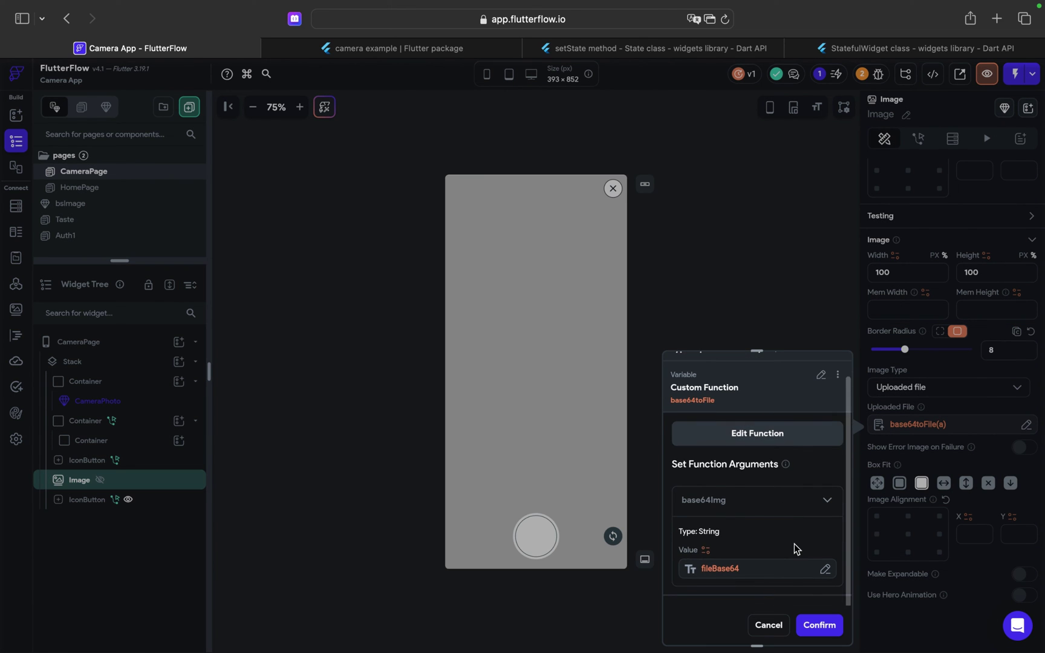
pyautogui.click(737, 566)
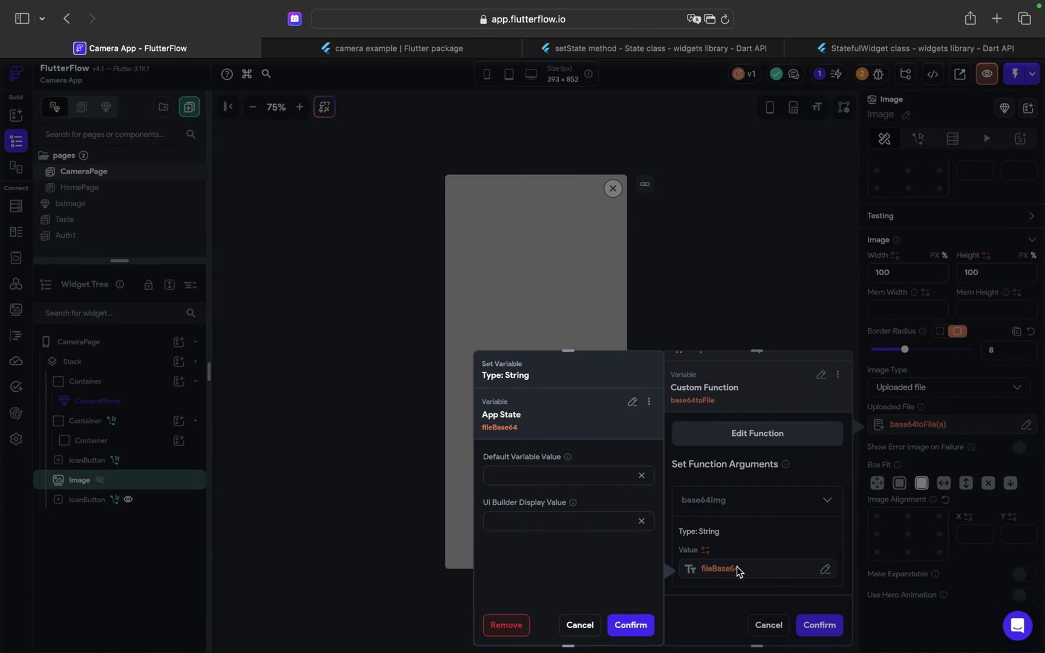
pyautogui.click(580, 625)
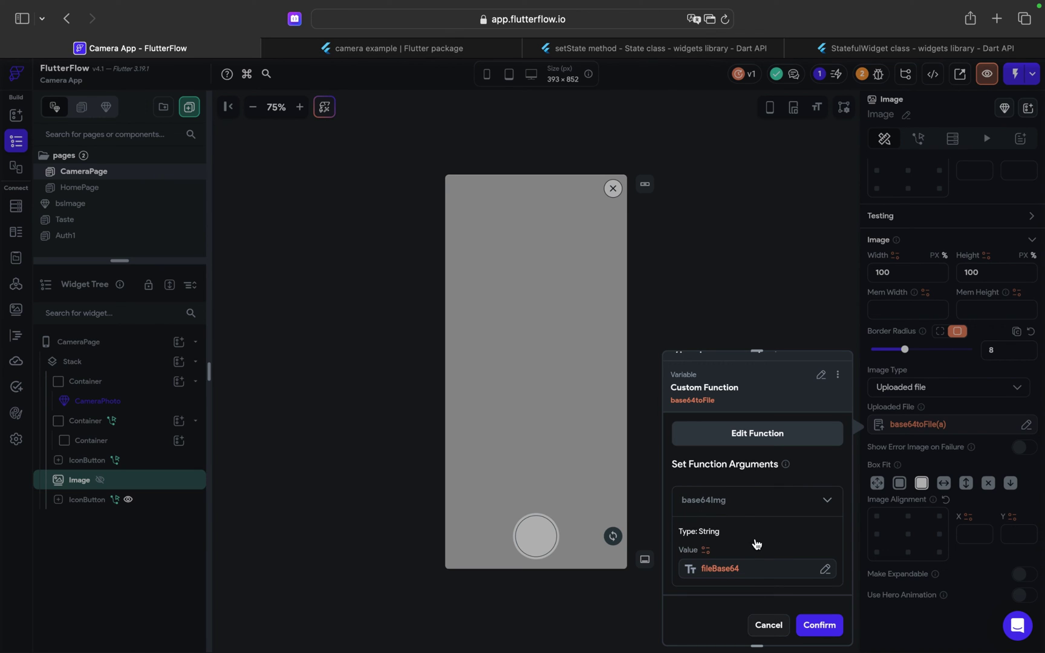
pyautogui.click(763, 626)
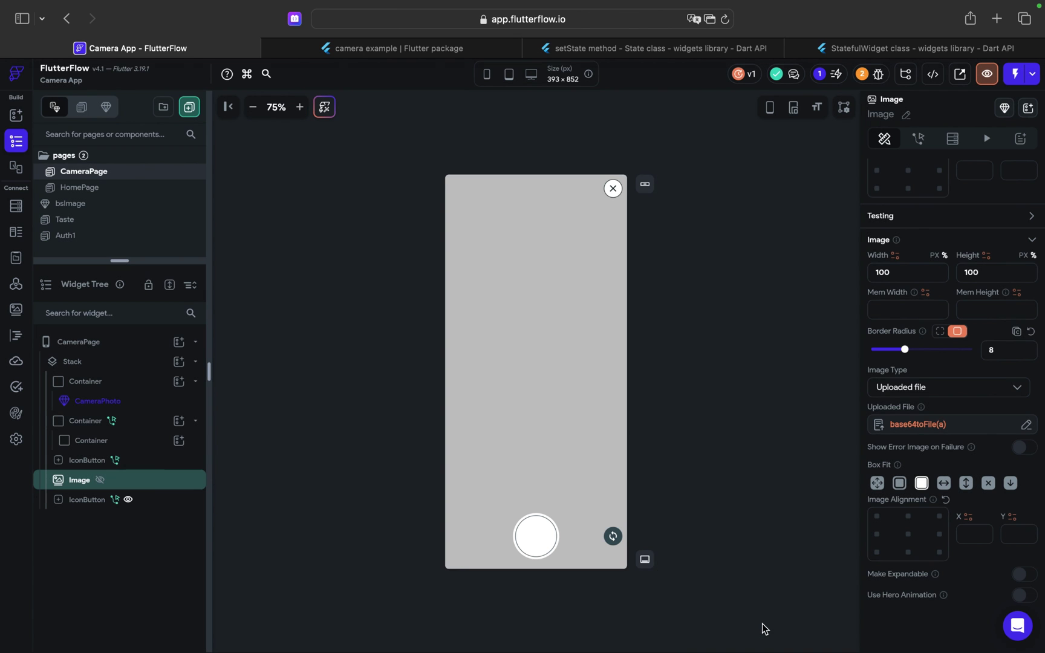
# - Check the close icon button's tap action, then show the Camera App's Web Publishing settings
pyautogui.click(85, 503)
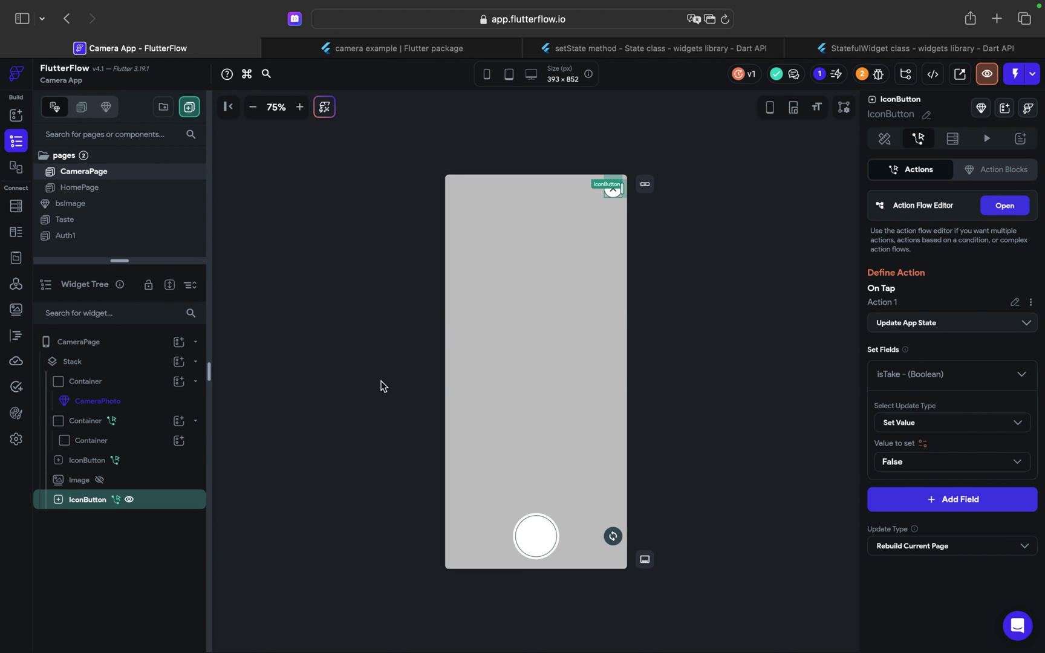
pyautogui.click(17, 441)
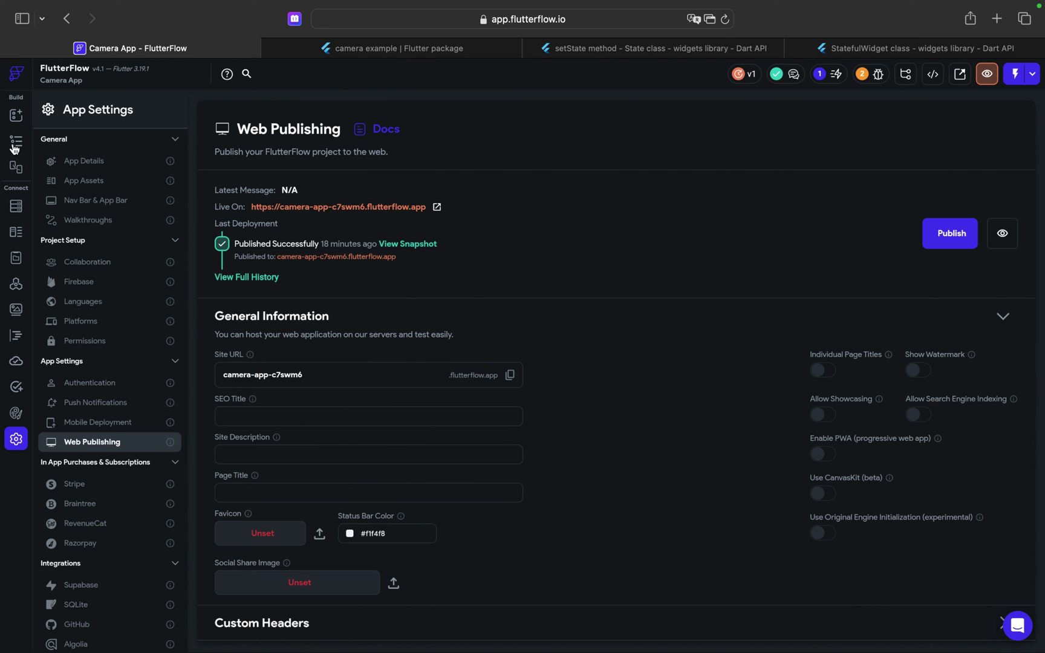
# - Go back to the CameraPage widget tree, where the close button's On Tap sets isTake to False
pyautogui.click(14, 142)
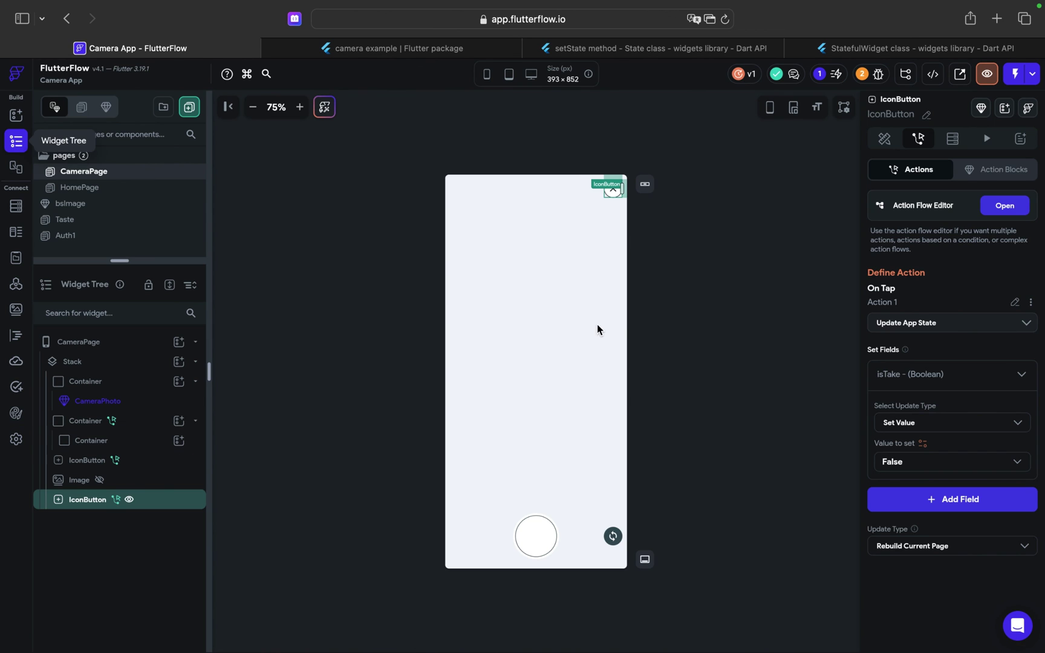